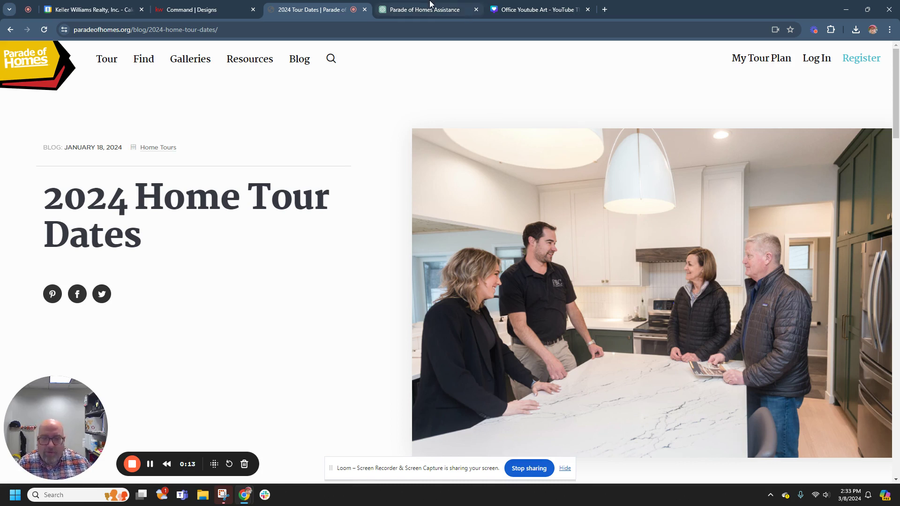
From the Command Designs page, start a new Email design to reach the template library.
left_click(225, 11)
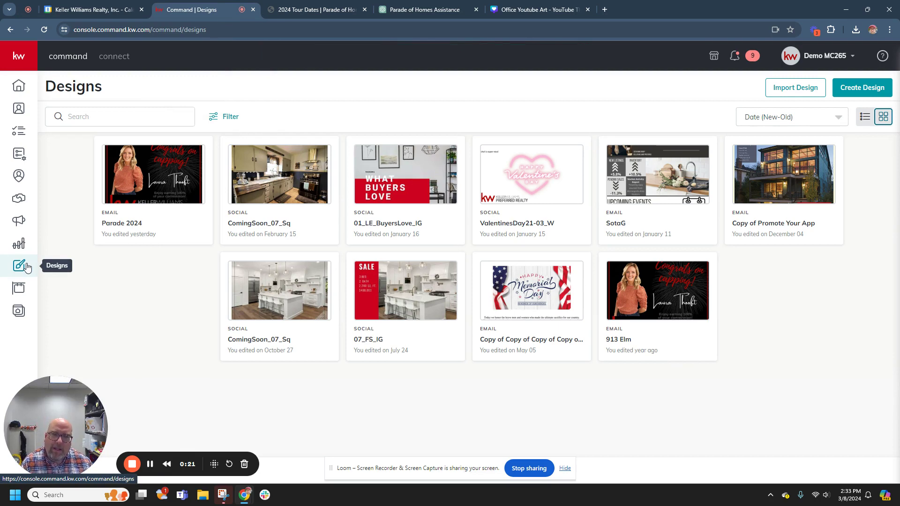
left_click(856, 89)
left_click(346, 243)
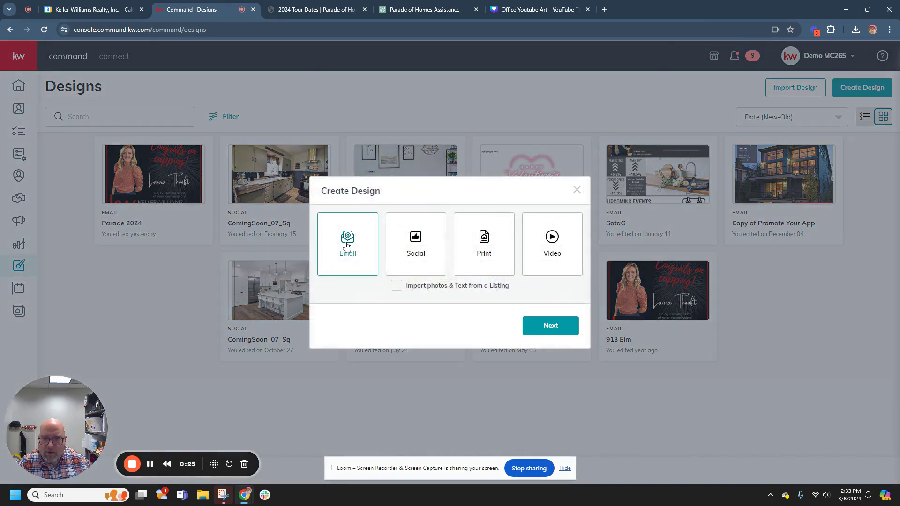
left_click(549, 335)
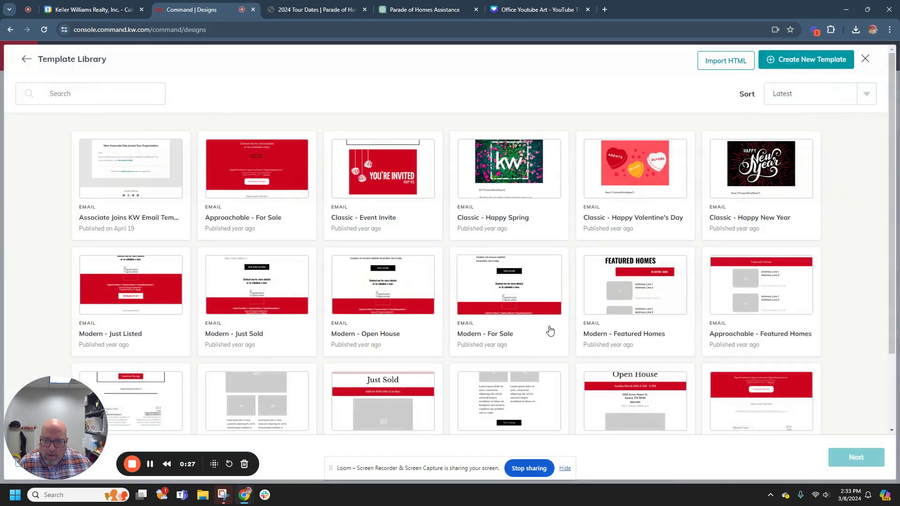
In a blank email, add an image block holding the Parade of Homes living-room image from My Images.
left_click(818, 65)
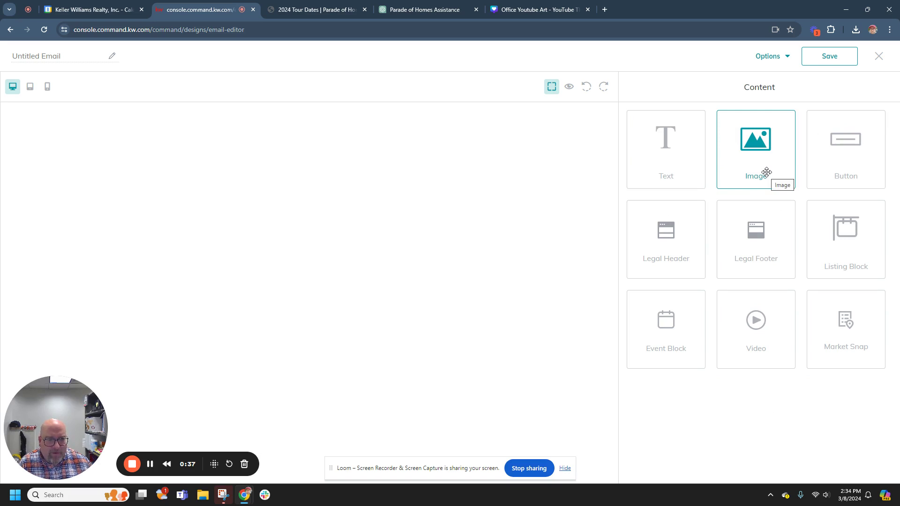
left_click_drag(763, 173, 349, 195)
mouse_move(346, 228)
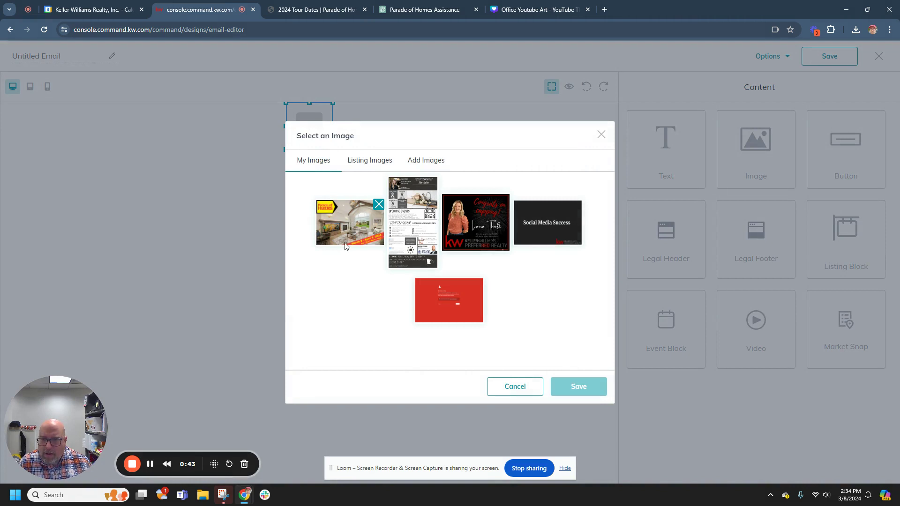
left_click(428, 162)
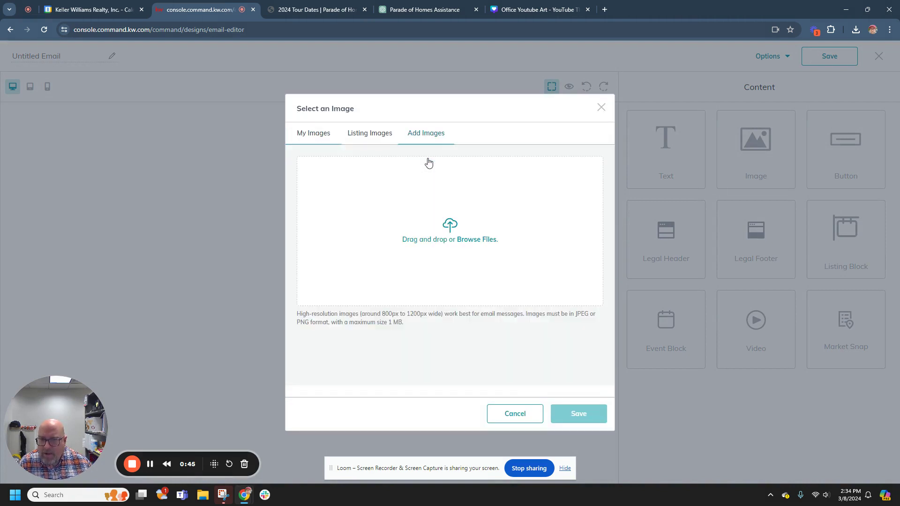
left_click(320, 133)
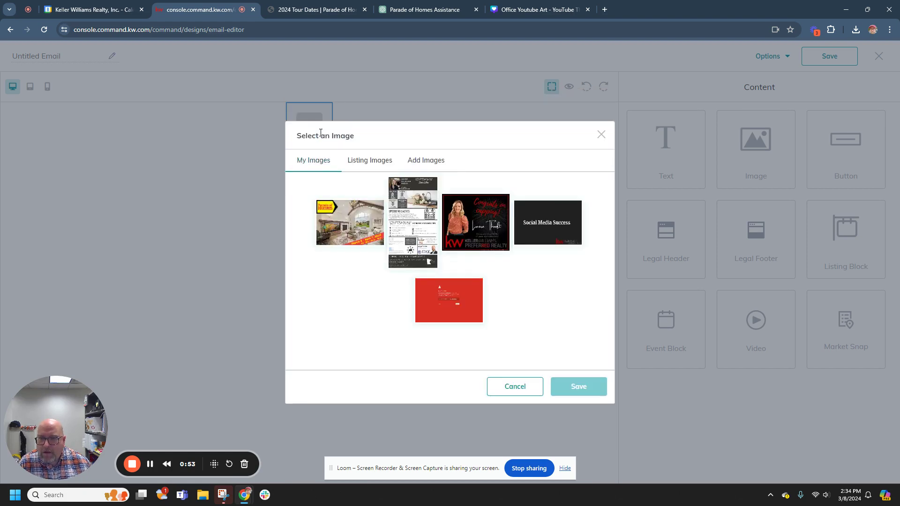
left_click(341, 234)
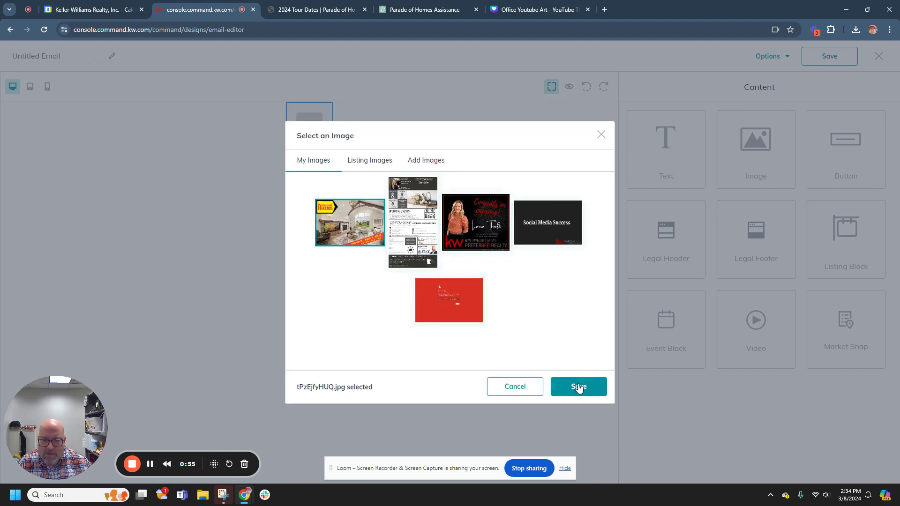
left_click(579, 387)
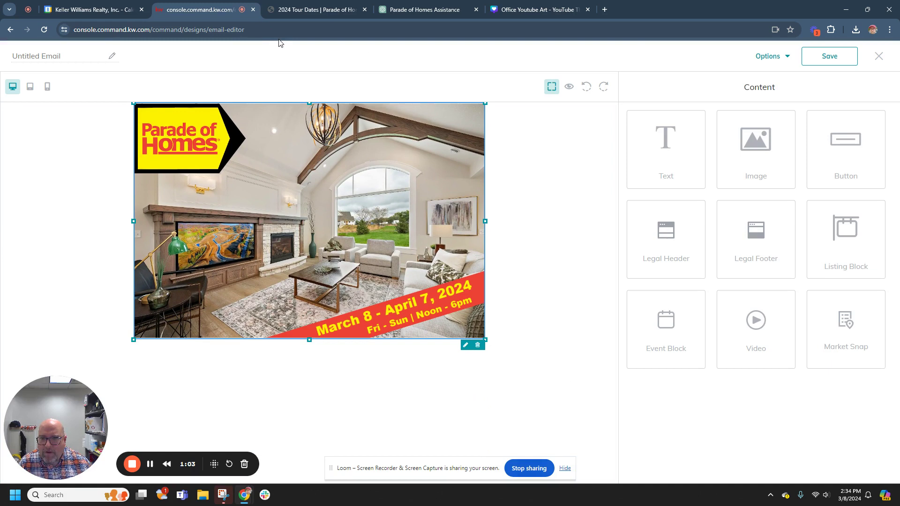
Rename the Untitled Email design to 'SPring Parade'.
left_click(548, 301)
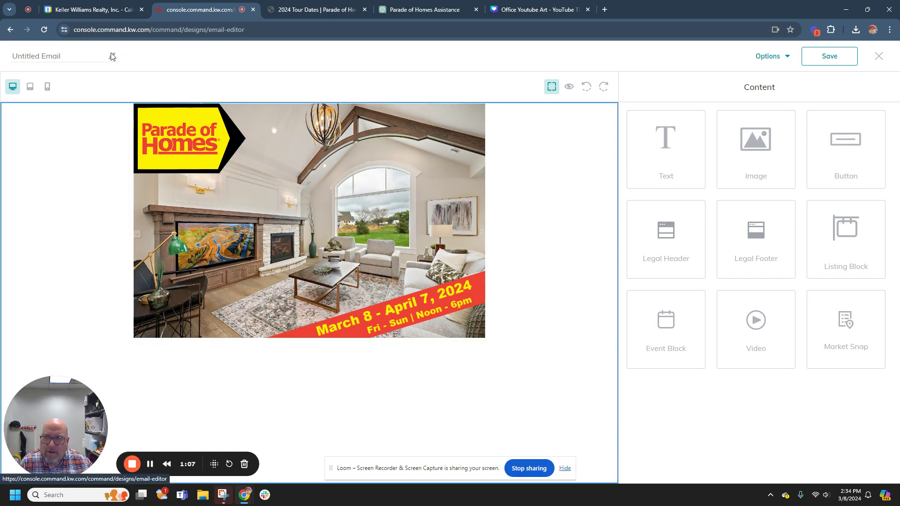
left_click(61, 57)
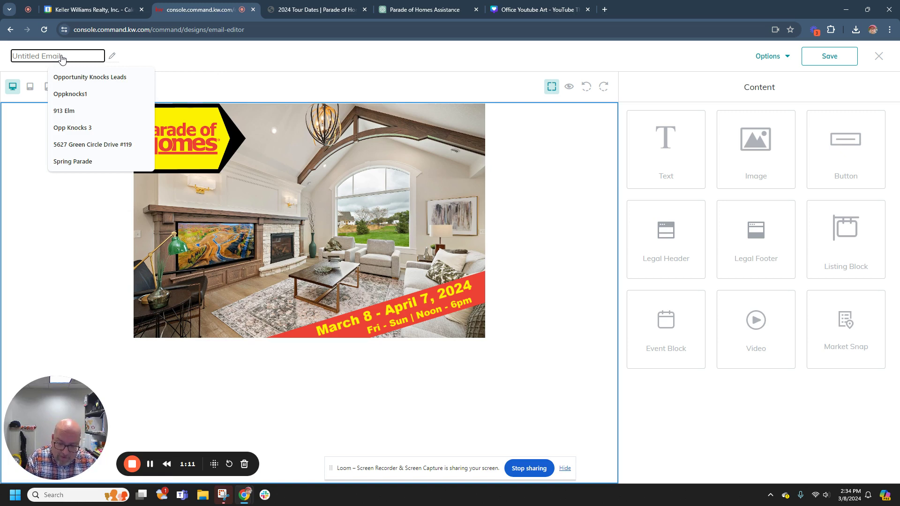
type("SPring Parade")
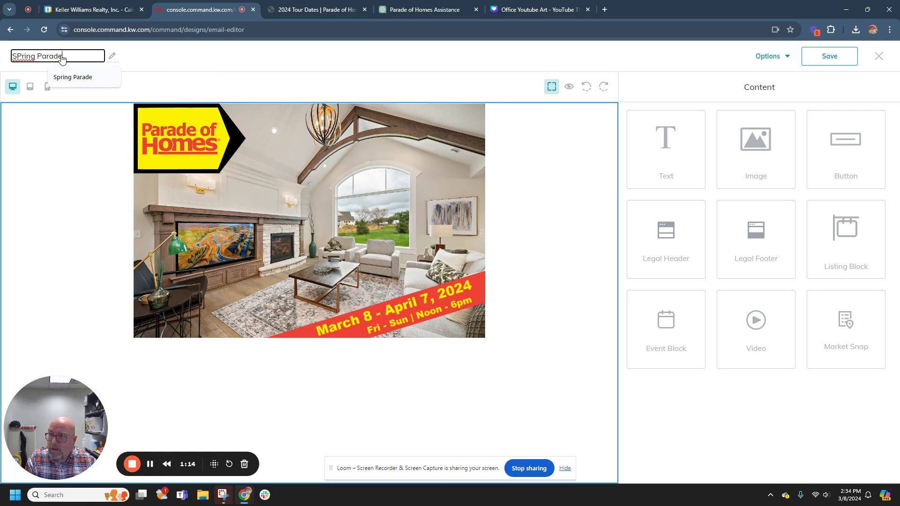
key("Return")
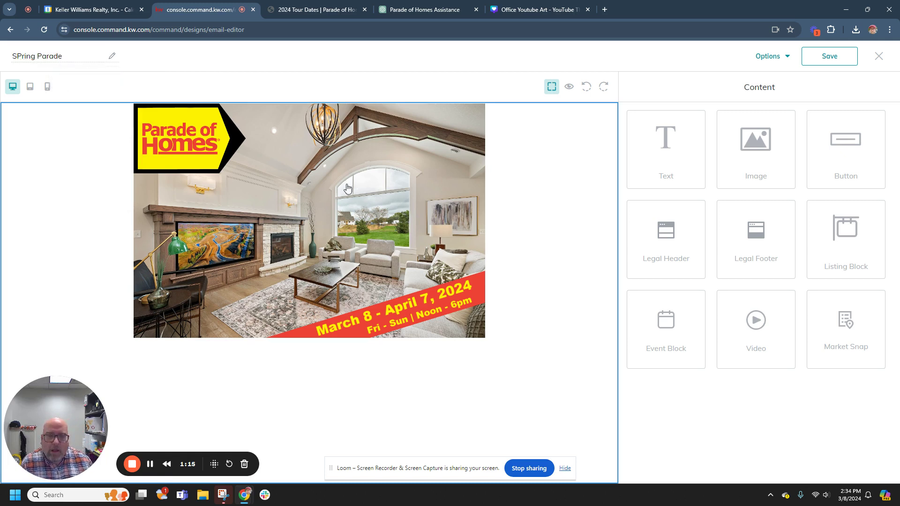
Drop a Text block below the Parade of Homes image and open it in Edit Text.
left_click_drag(675, 169, 445, 377)
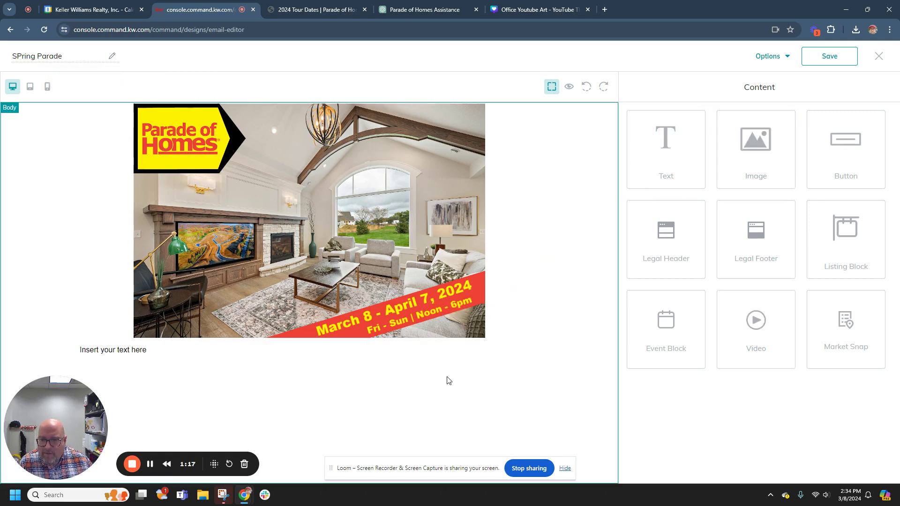
left_click(159, 354)
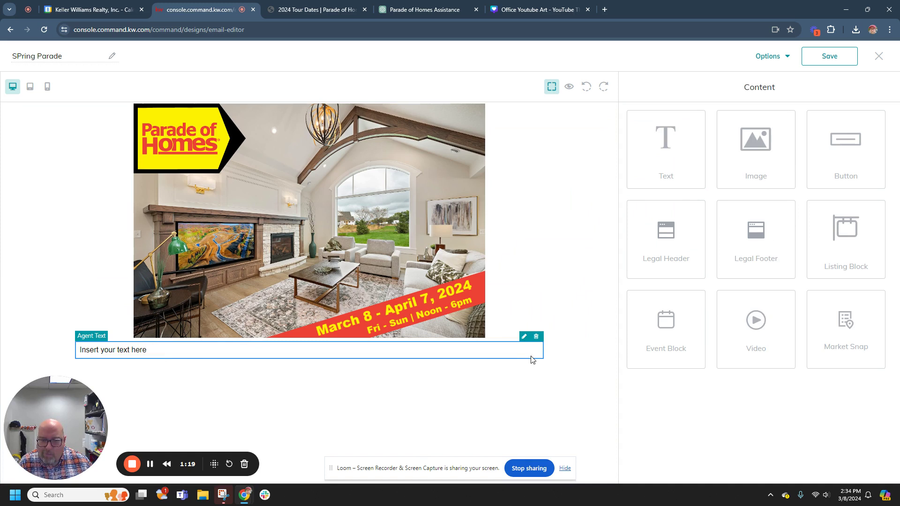
left_click(525, 337)
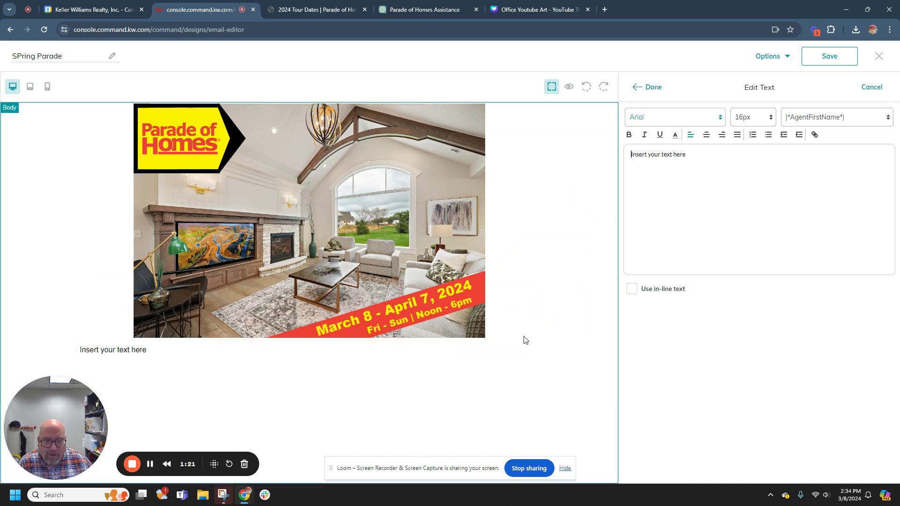
Copy ChatGPT's Spring Parade email body from 'Dear' through the sign-off, then return to Command.
left_click(418, 10)
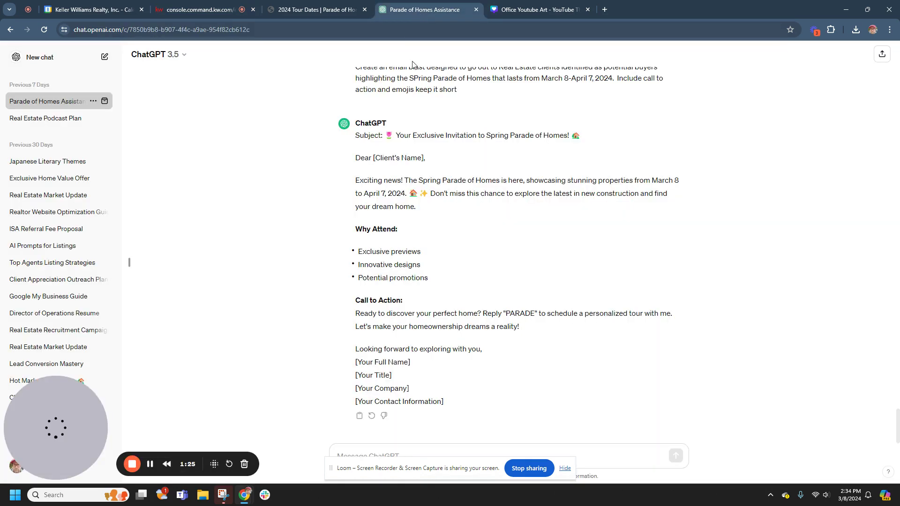
scroll(495, 239, "up", 1)
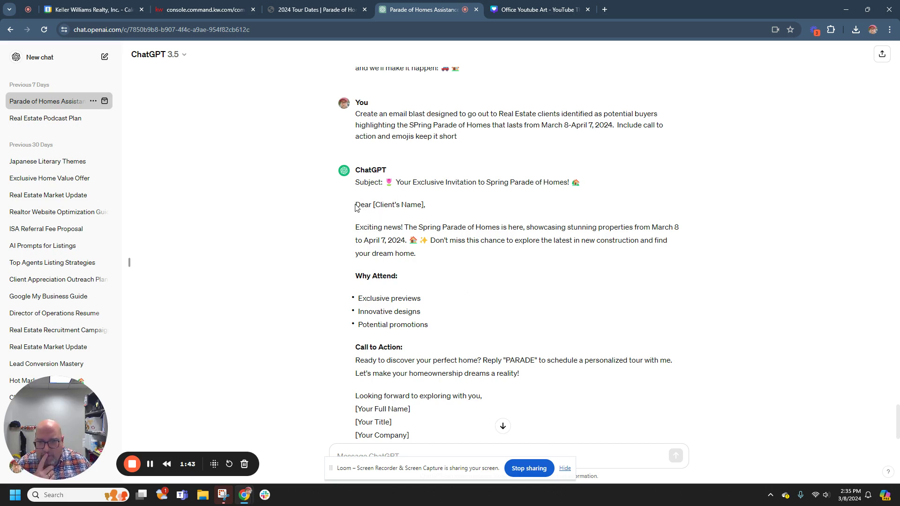
left_click_drag(356, 203, 551, 375)
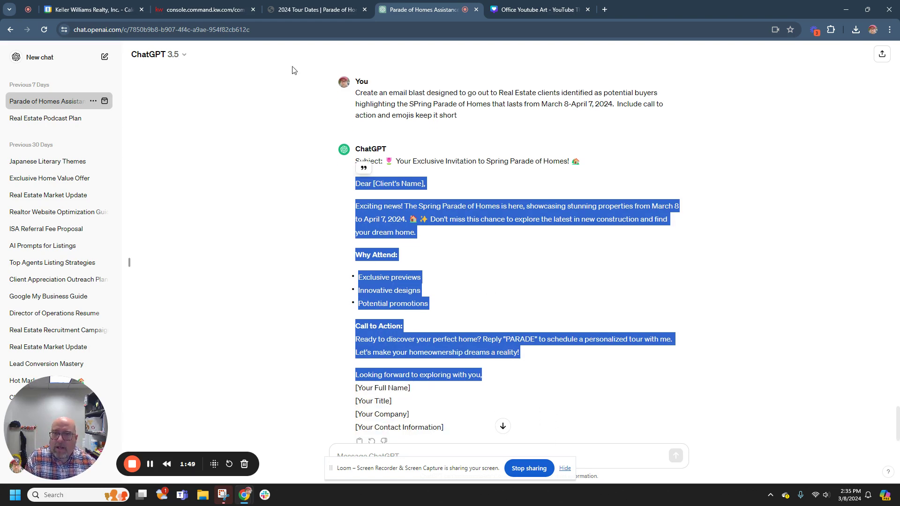
left_click(206, 9)
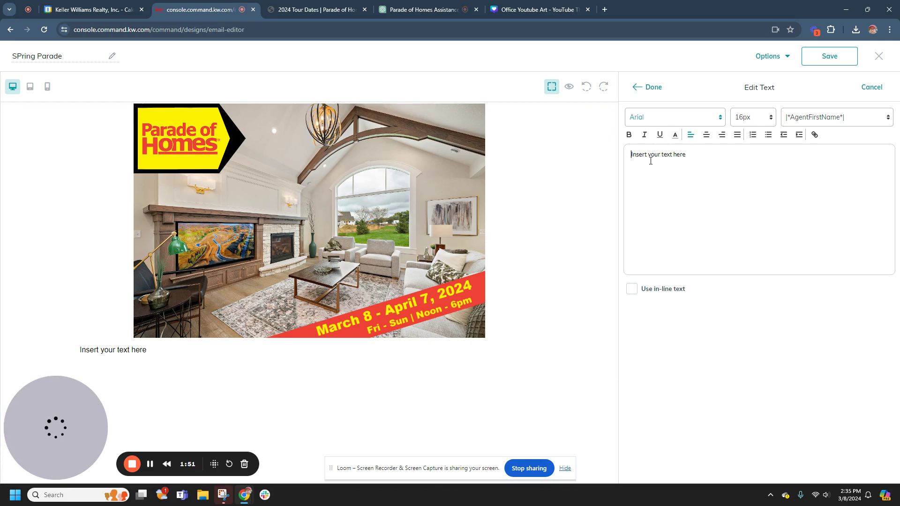
Replace the placeholder text with the copied email and delete the [Client's Name] placeholder.
left_click_drag(686, 155, 600, 167)
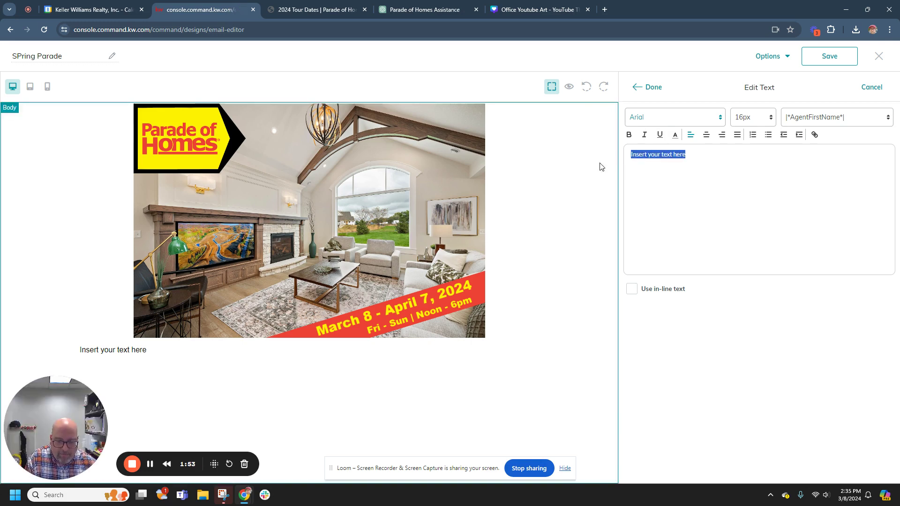
type("Dear [Client's Name], Exciting news! The Spring Parade of Homes is here, showcasing stunning properties from March 8 to April 7, 2024. 🏡 ✨ Don't miss this chance to explore the latest in new construction and find your dream home. Why Attend: Exclusive previews Innovative designs Potential promotions Call to Action: Ready to discover your perfect home? Reply \"PARADE\" to schedule a personalized tour with me. Let's make your homeownership dreams a reality! Looking forward to exploring with you,")
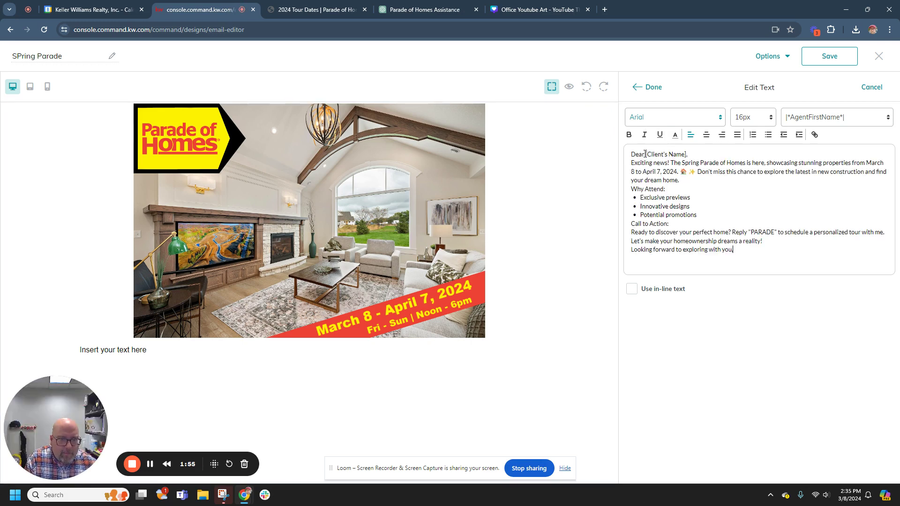
left_click_drag(651, 154, 683, 154)
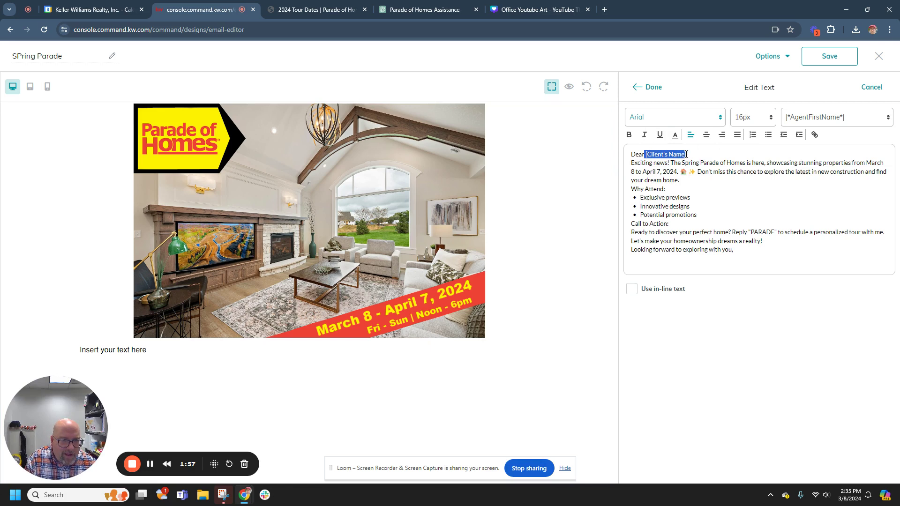
key("BackSpace")
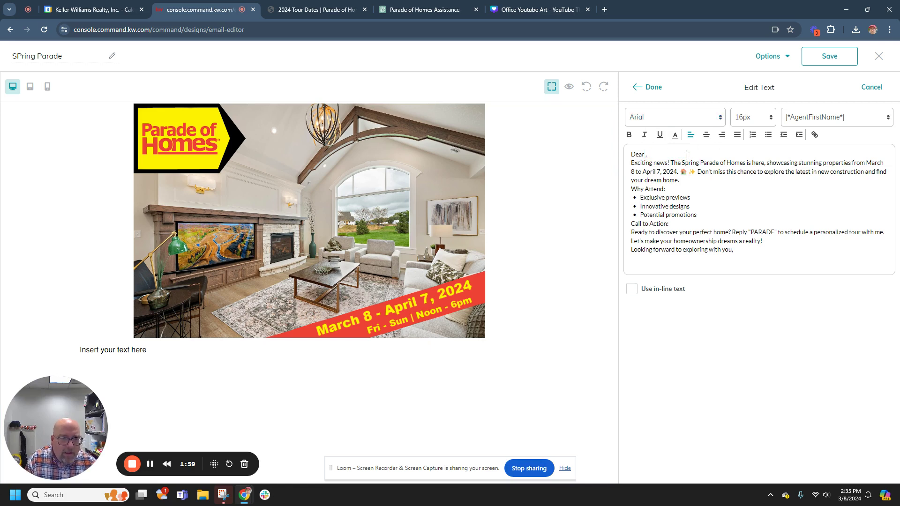
Insert |*ContactFirstName*| and |*ContactLastName*| merge tags after 'Dear'.
left_click(839, 117)
scroll(831, 217, "down", 3)
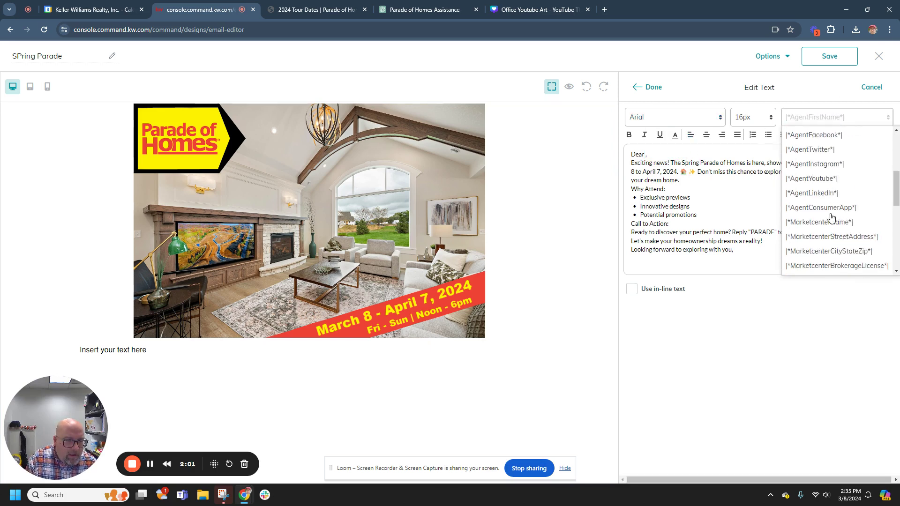
scroll(830, 217, "down", 3)
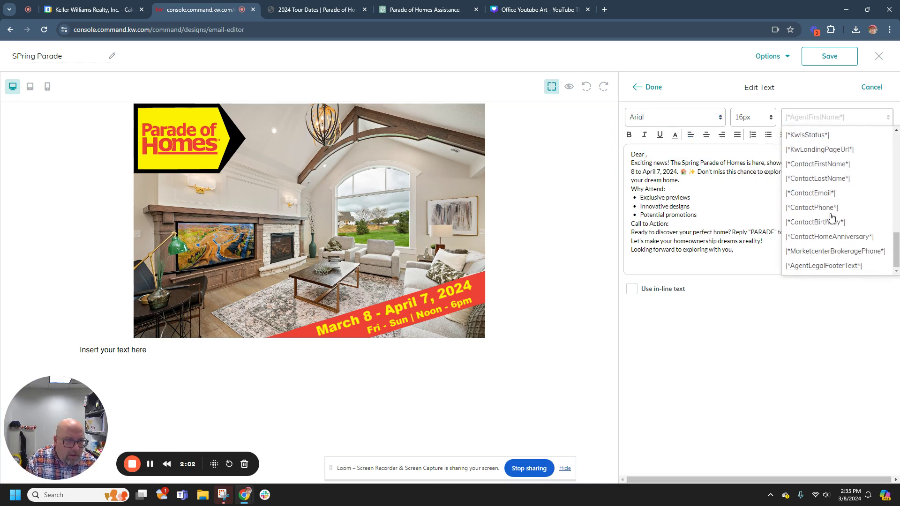
left_click(828, 164)
left_click(852, 120)
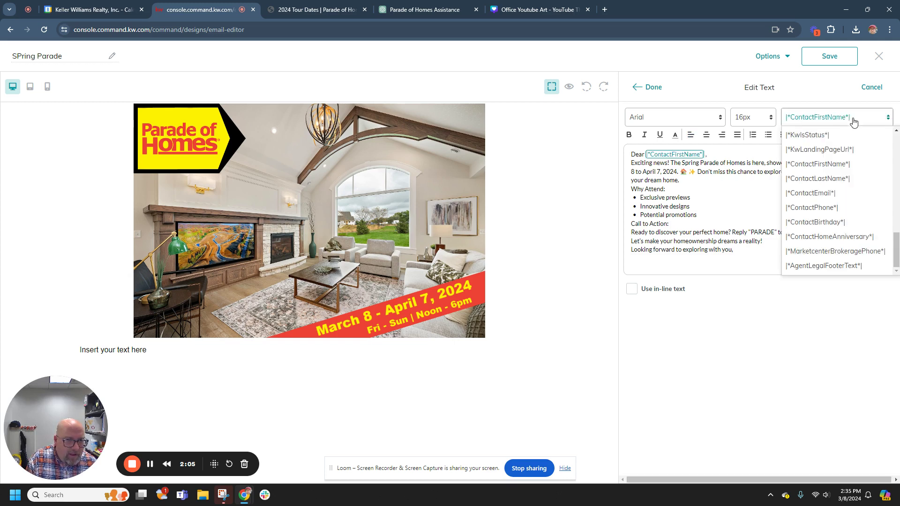
left_click(837, 179)
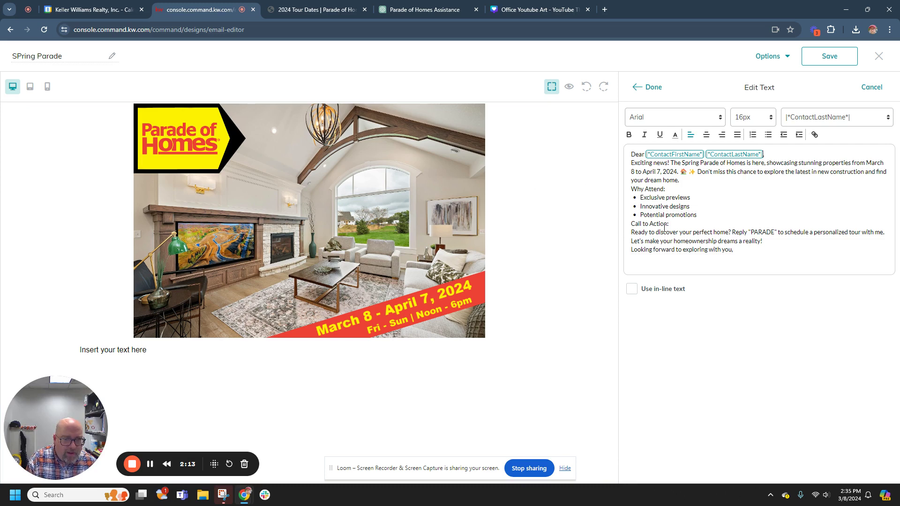
Delete the 'Call to Action:' line and start a new line after the closing sentence.
left_click_drag(675, 226, 636, 225)
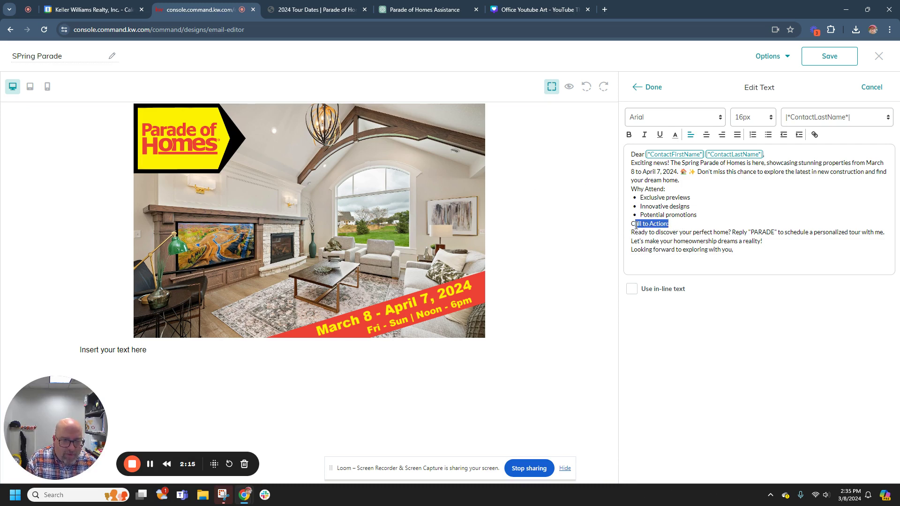
key("BackSpace")
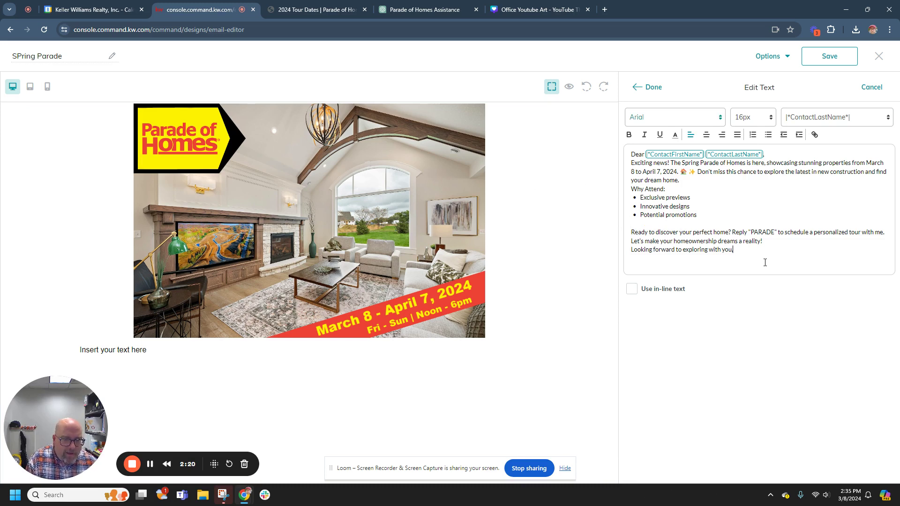
key("Return")
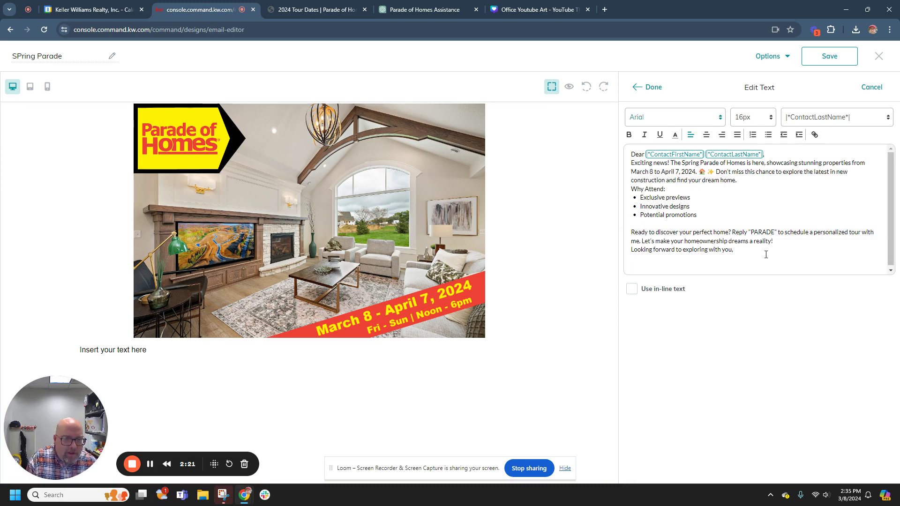
Sign the email with |*AgentFirstName*| |*AgentLastName*| merge tags.
left_click(846, 118)
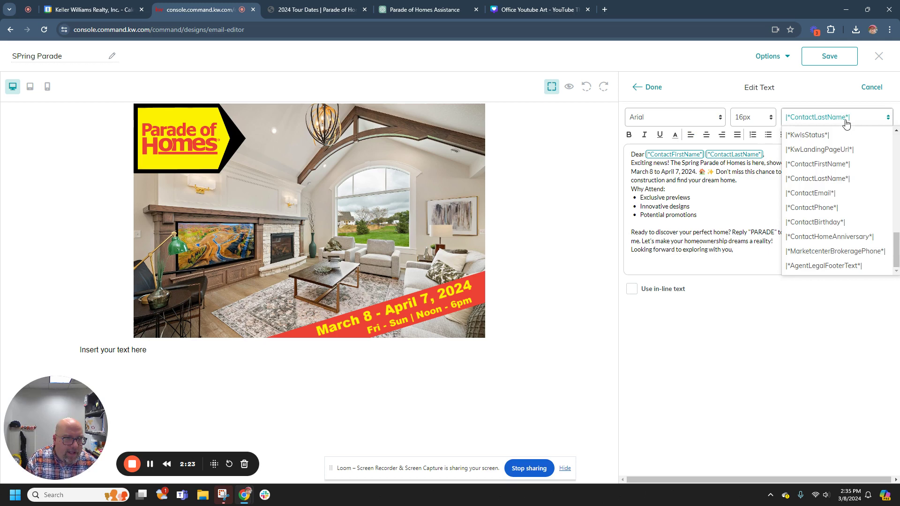
scroll(854, 208, "down", 3)
scroll(844, 187, "up", 2)
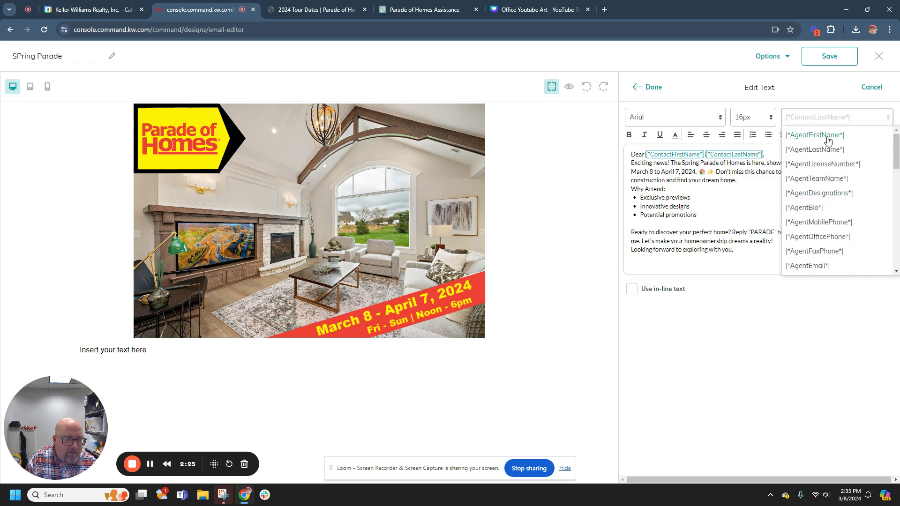
left_click(828, 136)
left_click(831, 118)
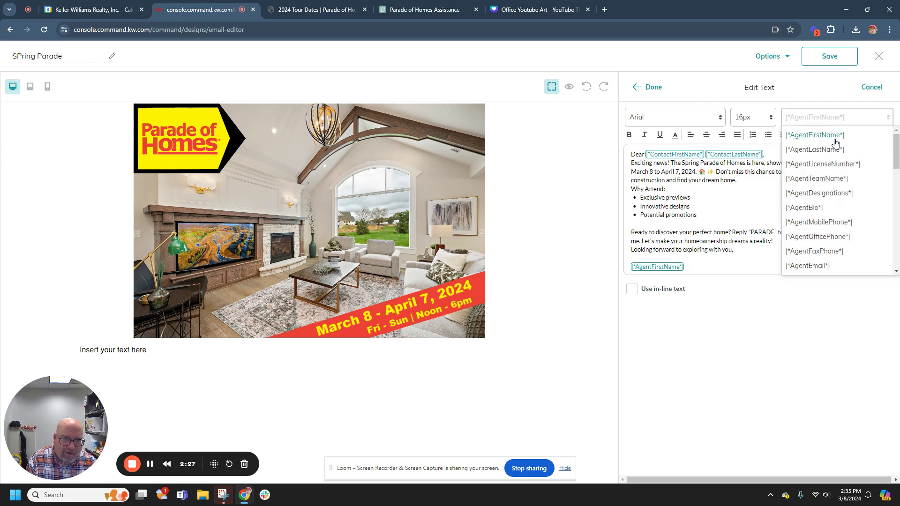
left_click(827, 153)
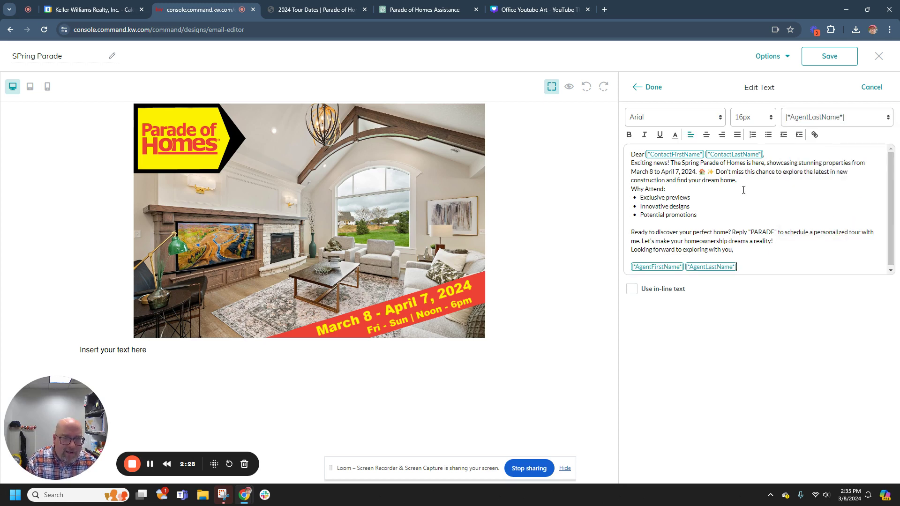
Add a blank line after the greeting and select all the email text.
left_click(821, 150)
key("Return")
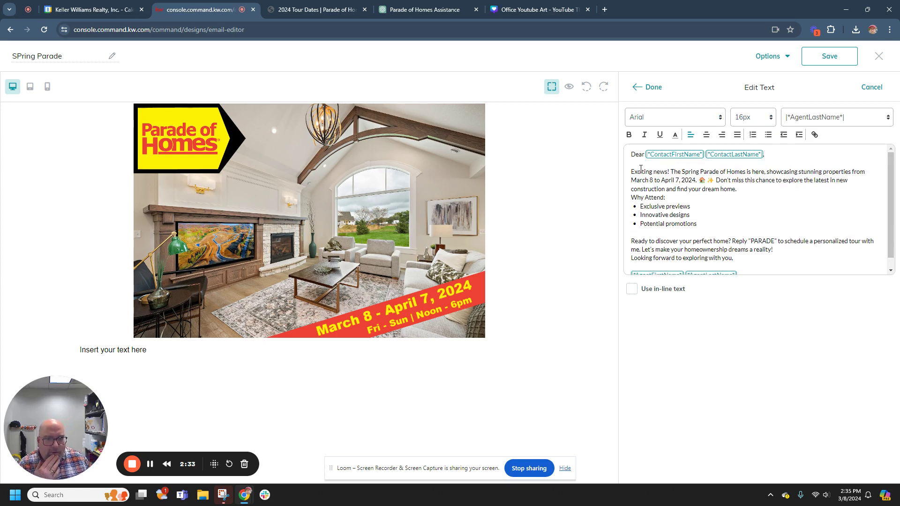
left_click_drag(631, 155, 770, 282)
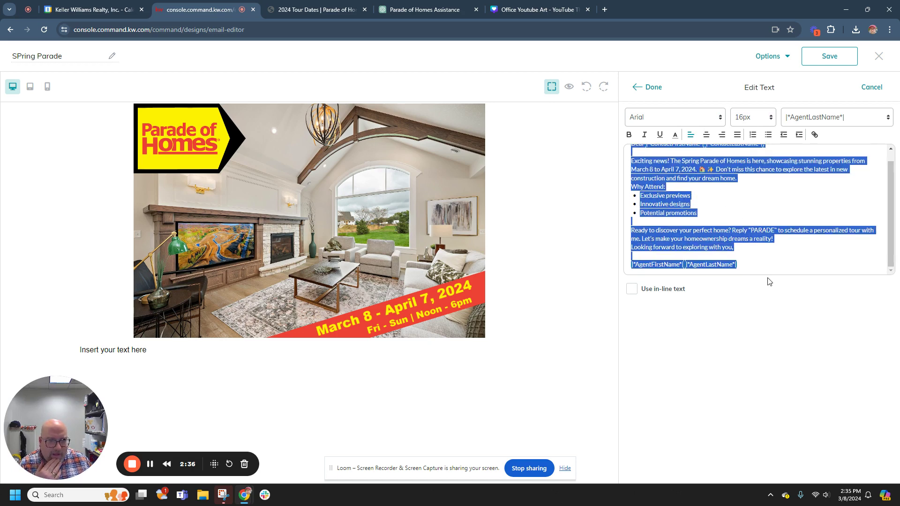
Set the selected email text in the Muli font and finish editing the text block.
left_click(719, 119)
left_click(650, 177)
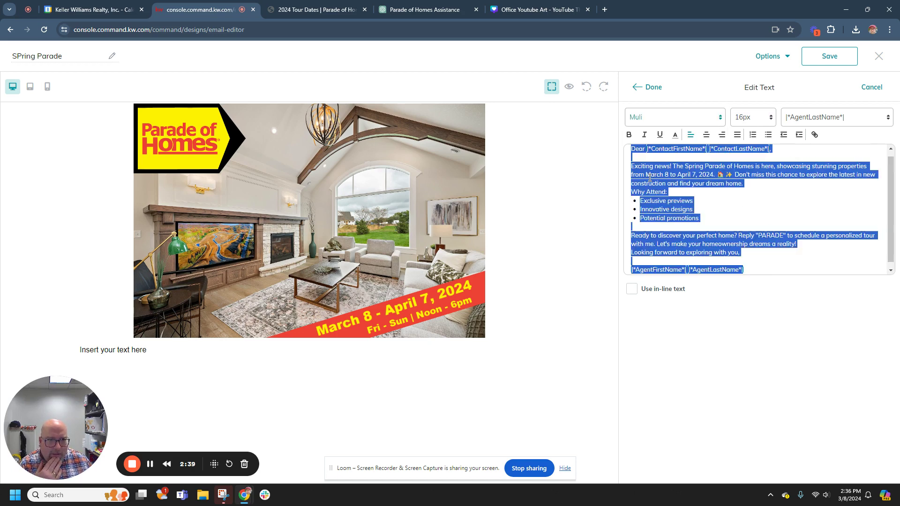
left_click(775, 218)
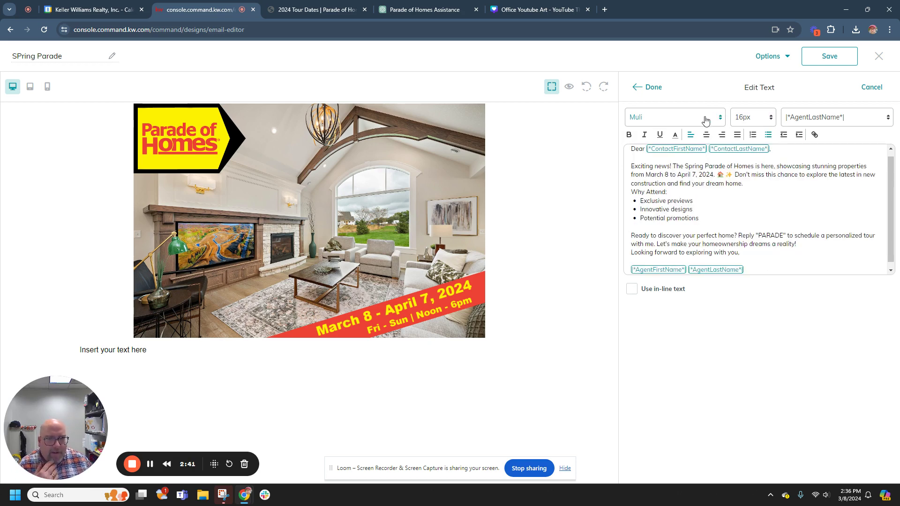
left_click(651, 90)
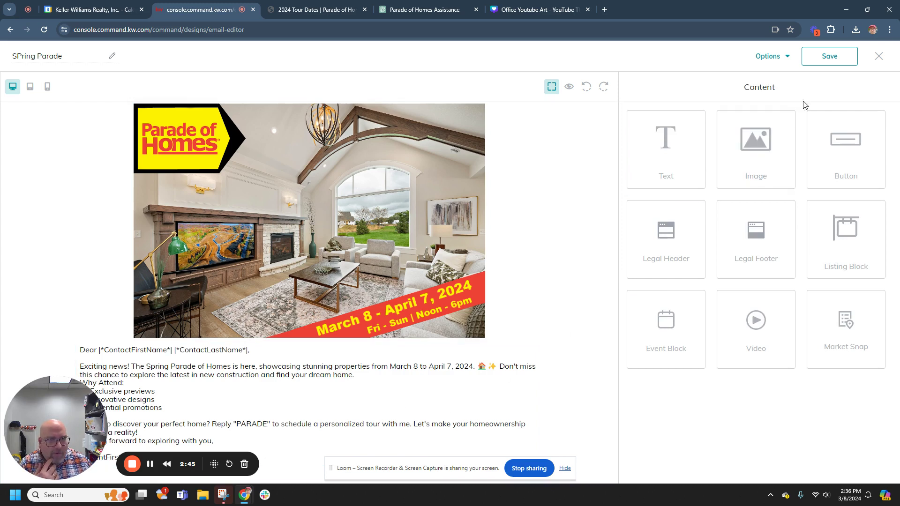
Save the SPring Parade design and exit the editor, keeping the changes.
left_click(838, 62)
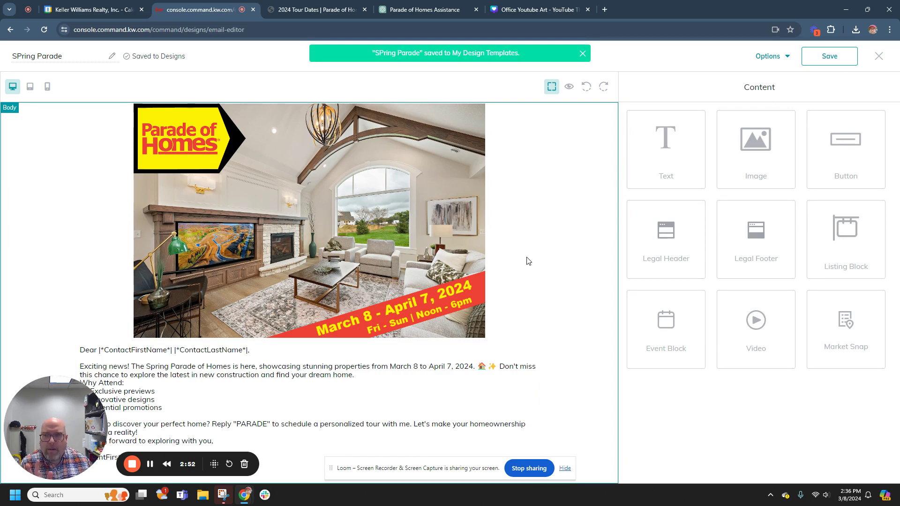
left_click(878, 56)
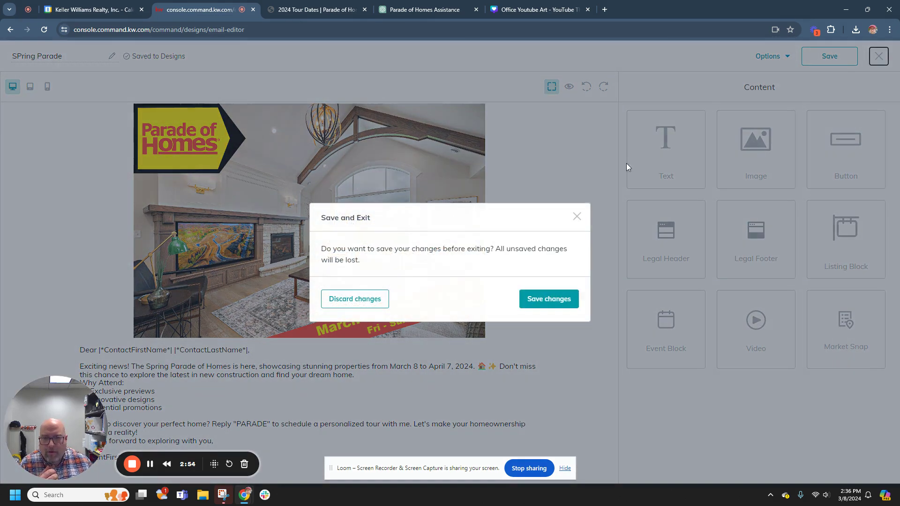
left_click(545, 298)
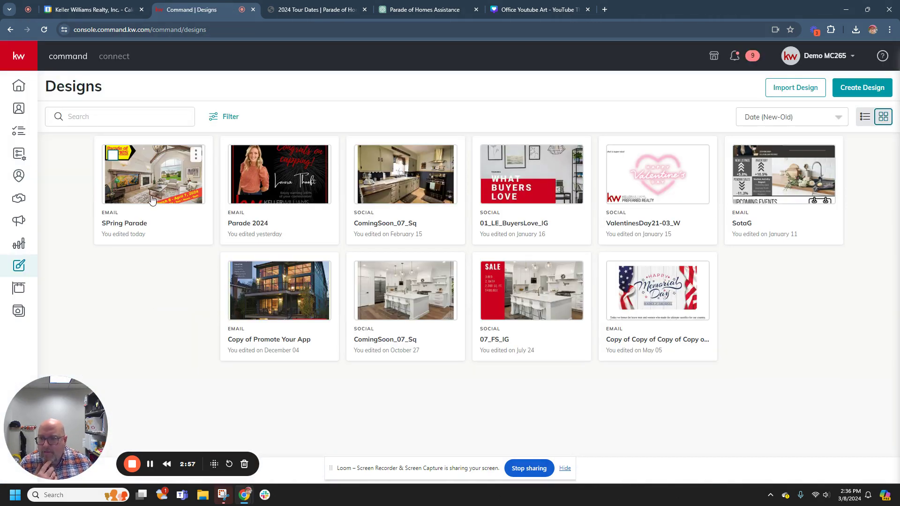
Create an email campaign named 'Spring parade' with the Attract Buyers goal.
left_click(18, 223)
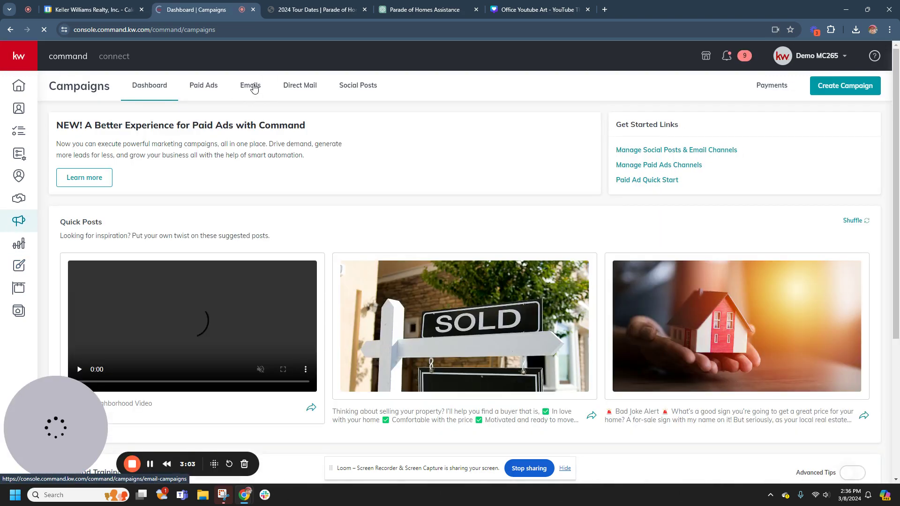
left_click(254, 88)
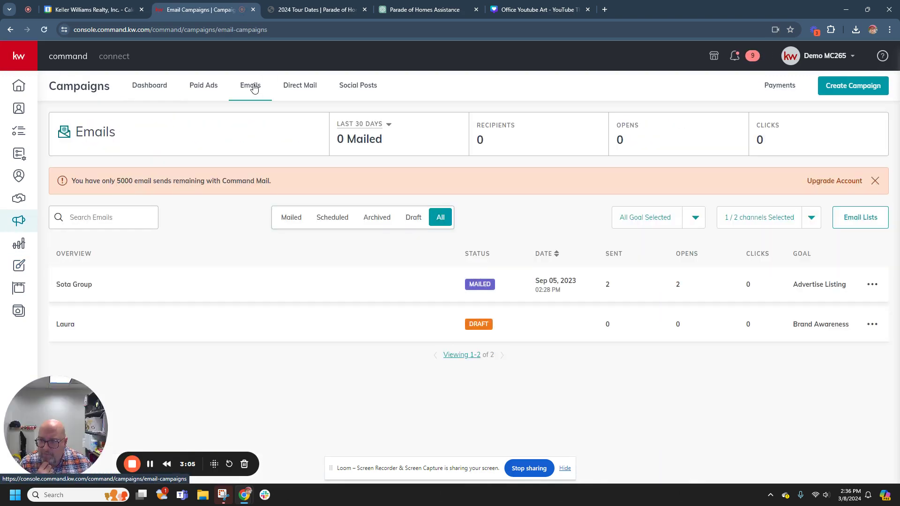
left_click(856, 87)
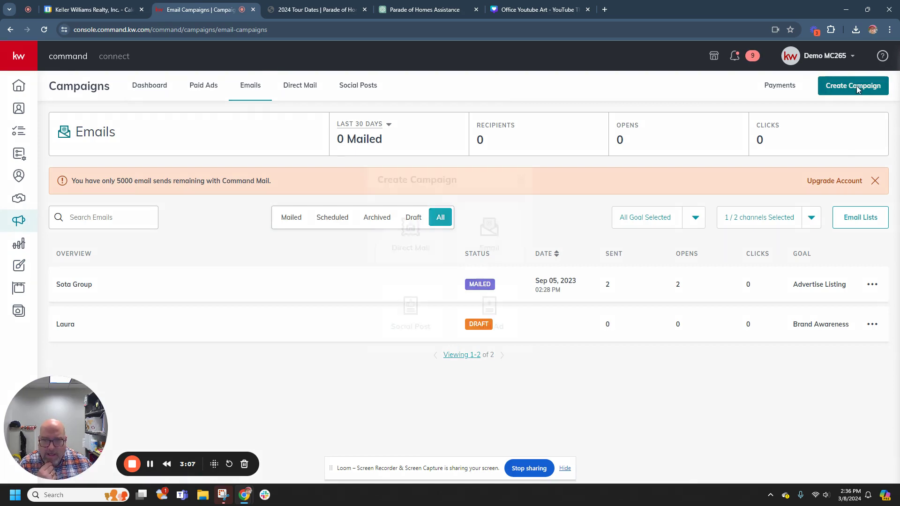
left_click(506, 237)
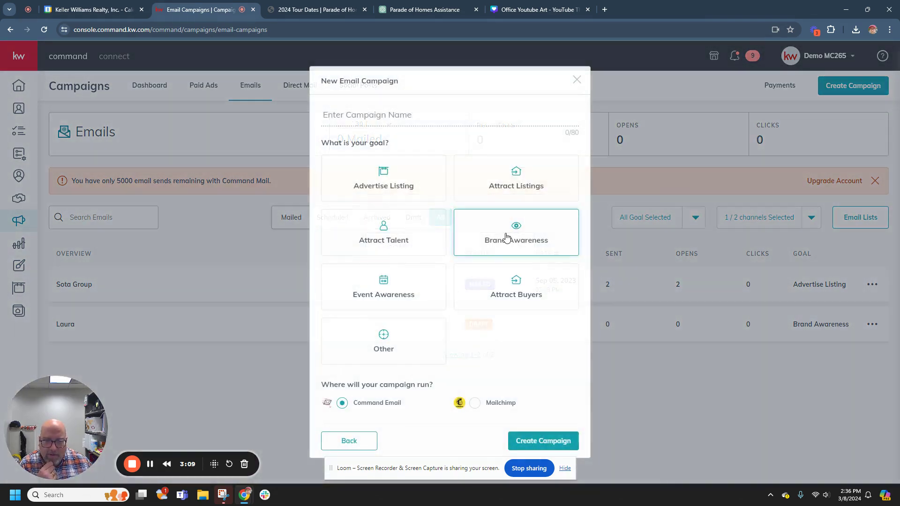
left_click(363, 118)
type("Spring parade")
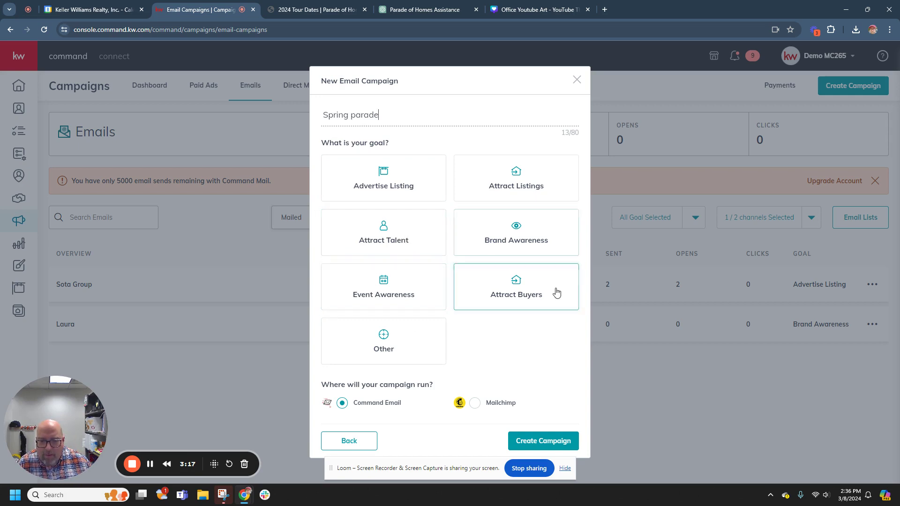
left_click(532, 294)
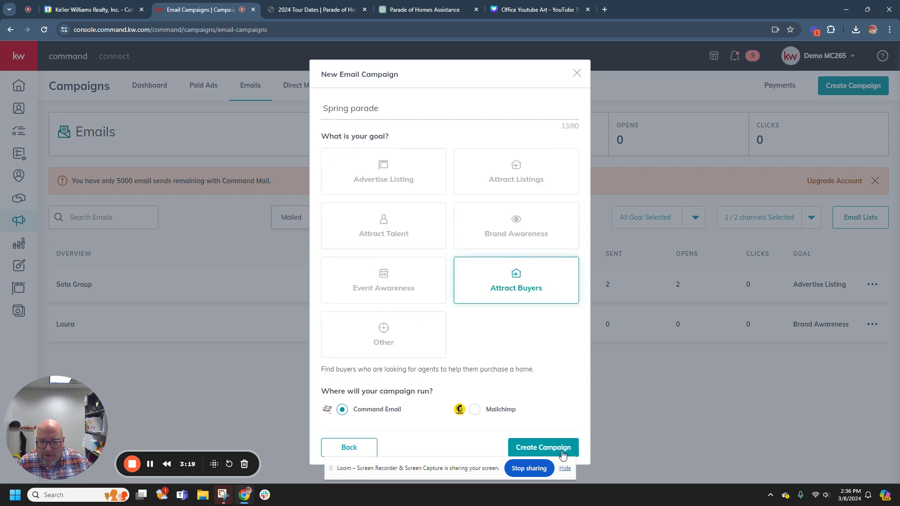
left_click(543, 448)
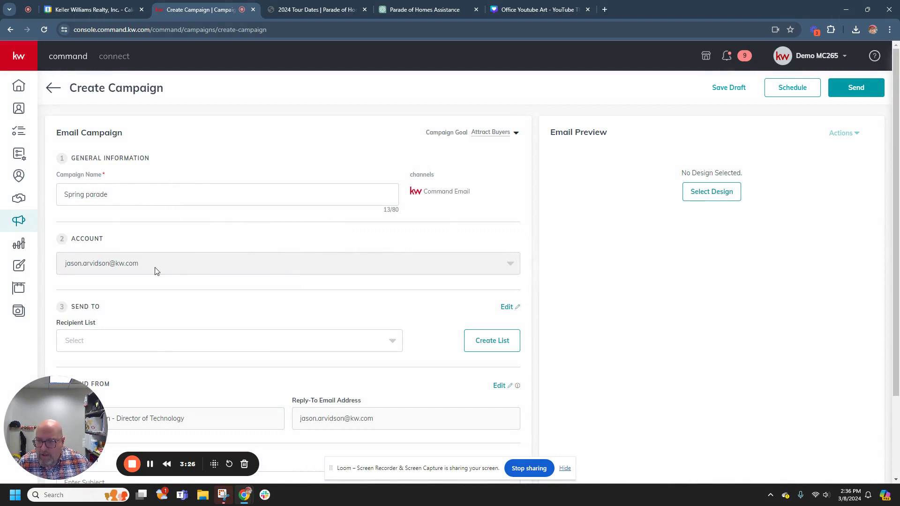
Create recipient list 'BUyersssssss!' from contacts tagged buyer and buyers, and confirm it.
scroll(261, 245, "down", 2)
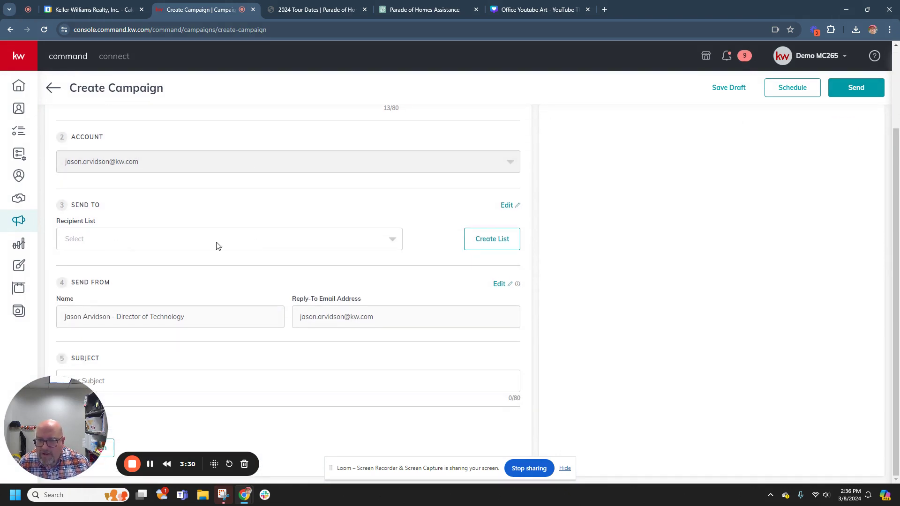
left_click(488, 241)
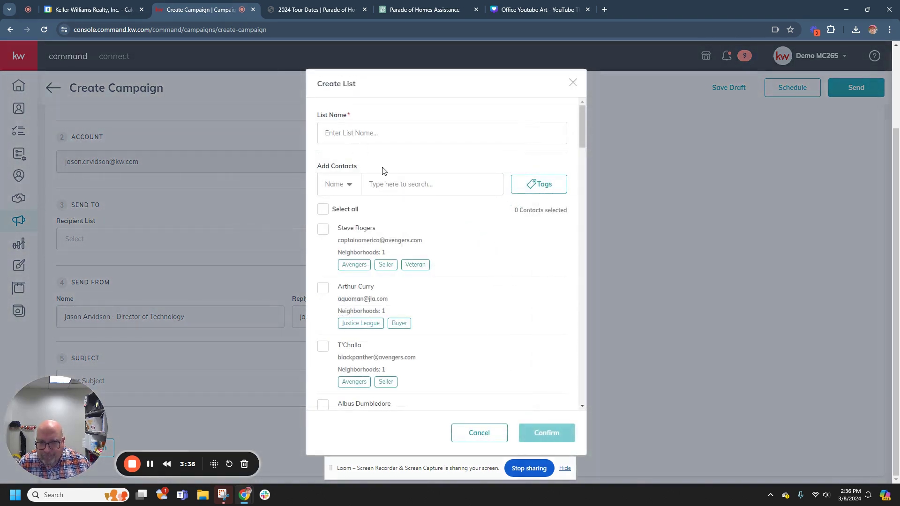
left_click(545, 187)
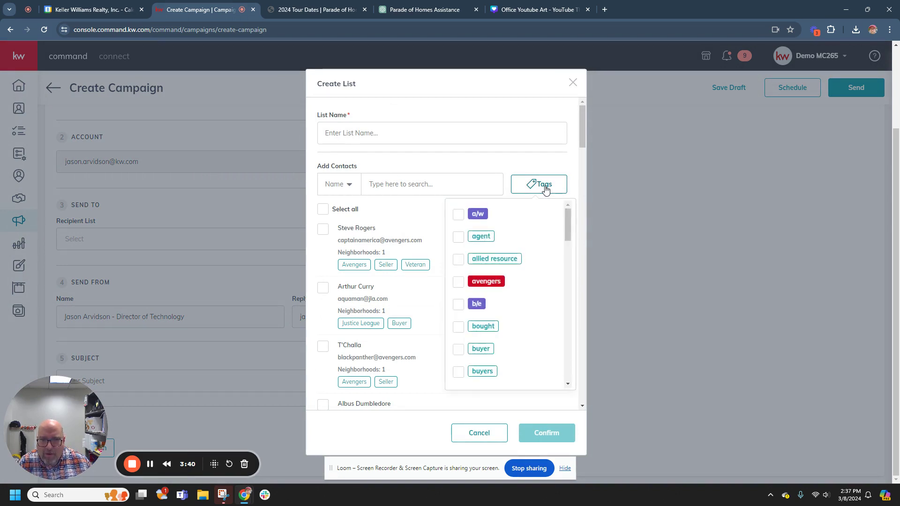
left_click(458, 351)
left_click(466, 364)
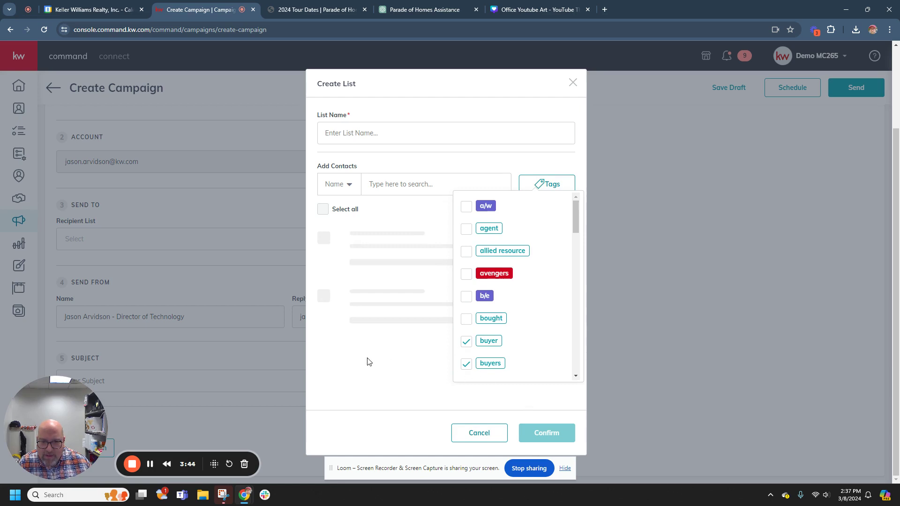
left_click(396, 375)
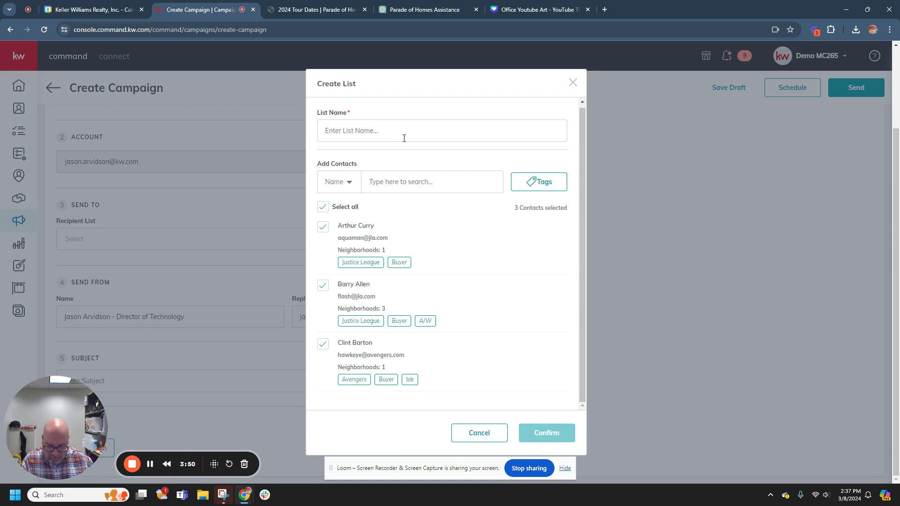
type("BUyer")
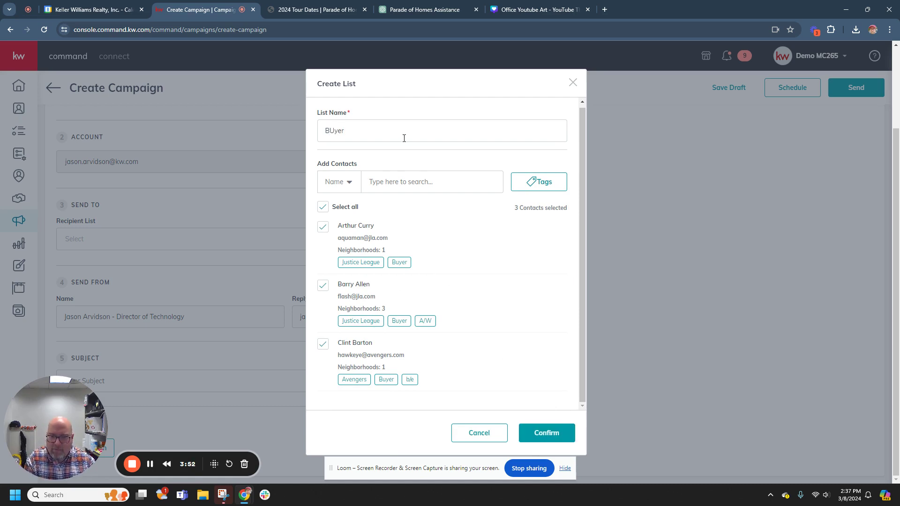
type("ssssssss")
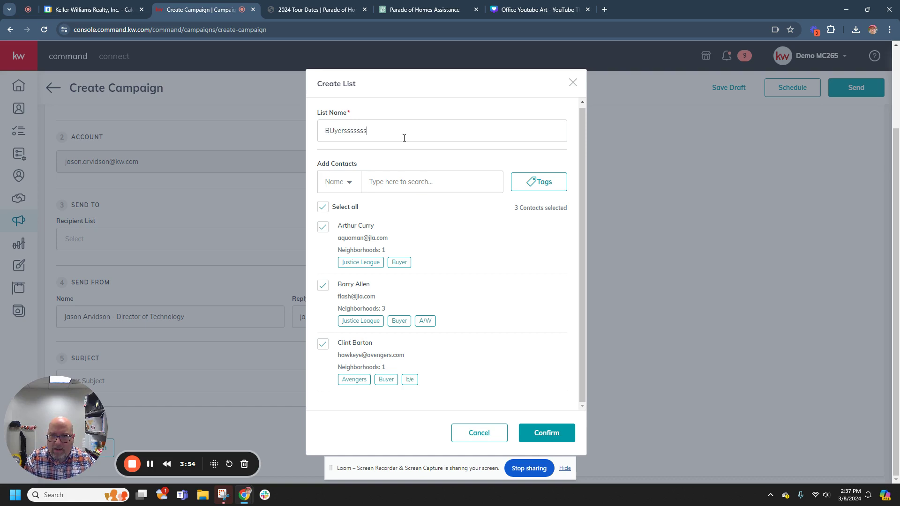
type("!@")
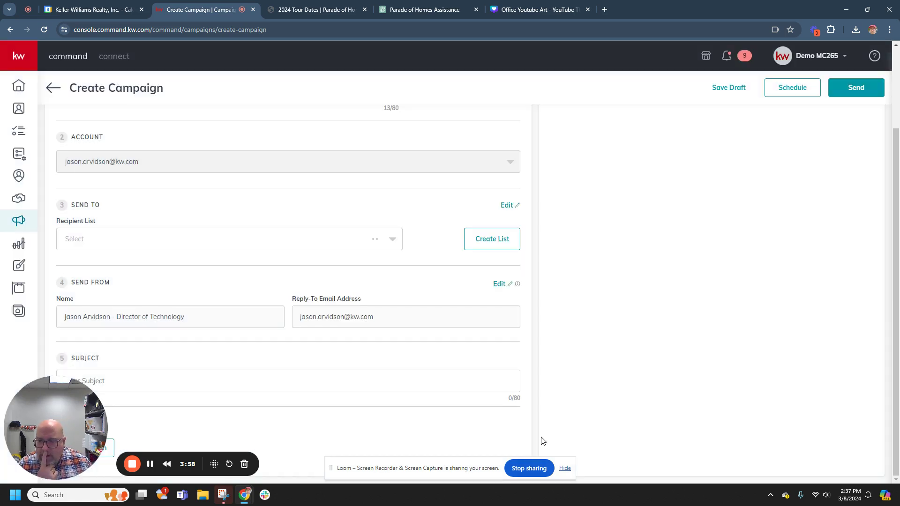
left_click(544, 432)
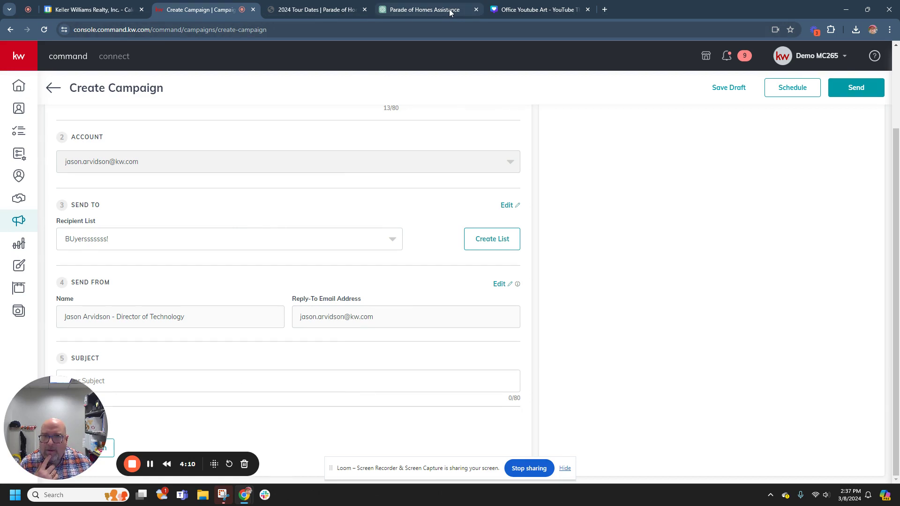
Copy the subject line from ChatGPT's Spring Parade of Homes email draft and return to the campaign form.
left_click(421, 9)
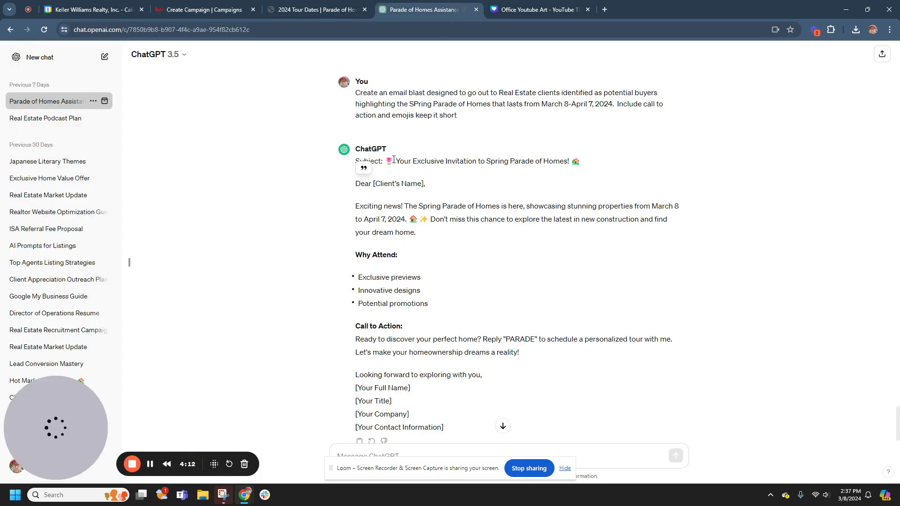
left_click_drag(394, 159, 590, 175)
key("ctrl+c")
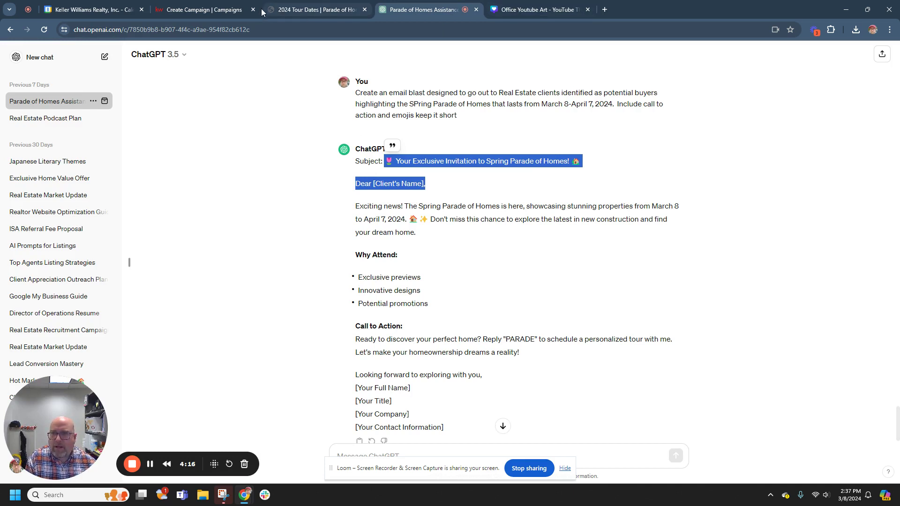
left_click(207, 10)
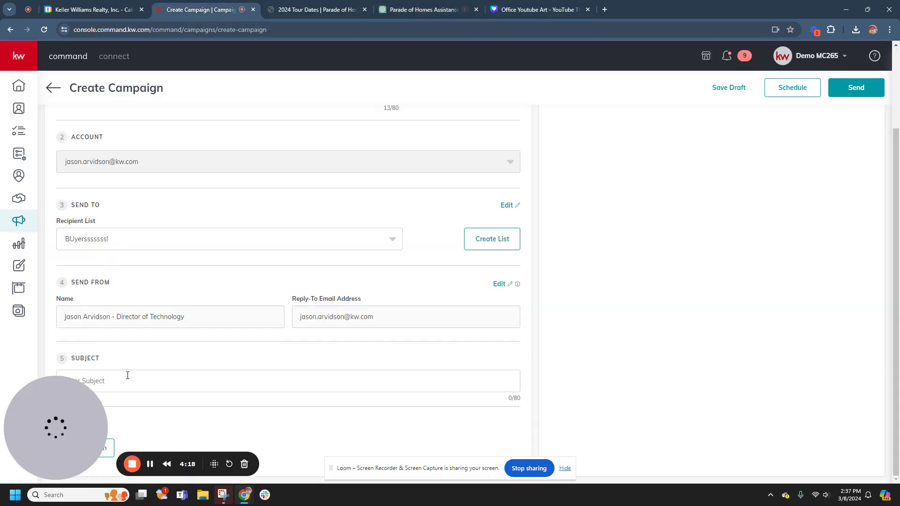
Paste the subject and trim the trailing greeting, leaving 'Your Exclusive Invitation to Spring Parade of Homes!'.
left_click(125, 377)
key("ctrl+v")
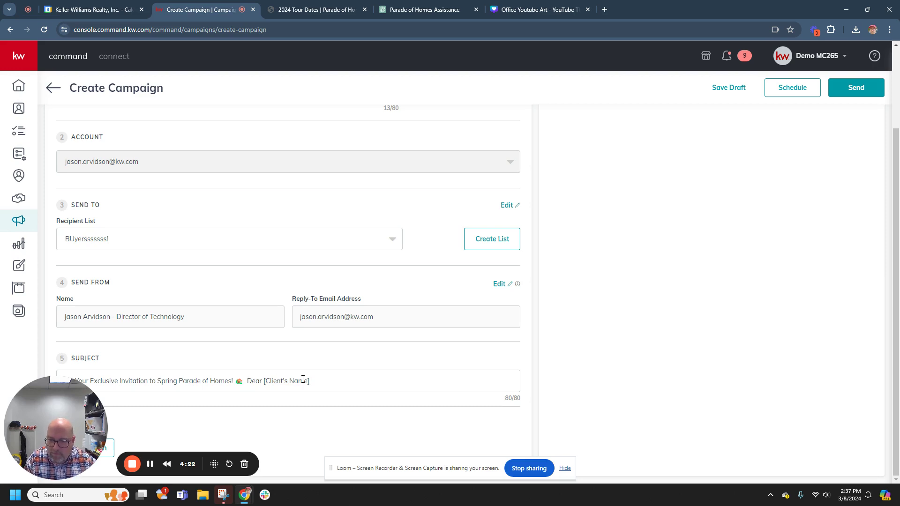
key("BackSpace")
key("BackSpace")
key("BackSpace")
key("BackSpace")
key("BackSpace")
key("BackSpace")
key("BackSpace")
key("BackSpace")
key("BackSpace")
key("BackSpace")
key("BackSpace")
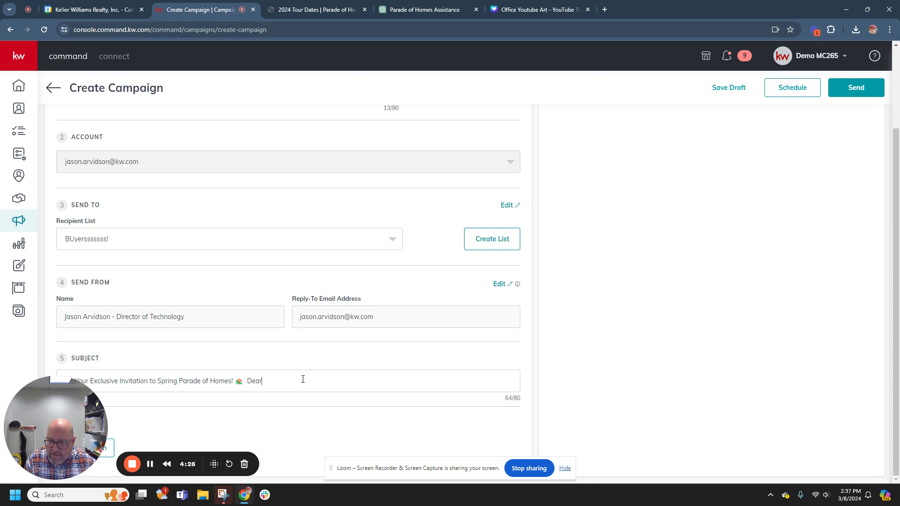
key("BackSpace")
key("BackSpace")
key("BackSpace")
key("BackSpace")
key("BackSpace")
key("BackSpace")
key("BackSpace")
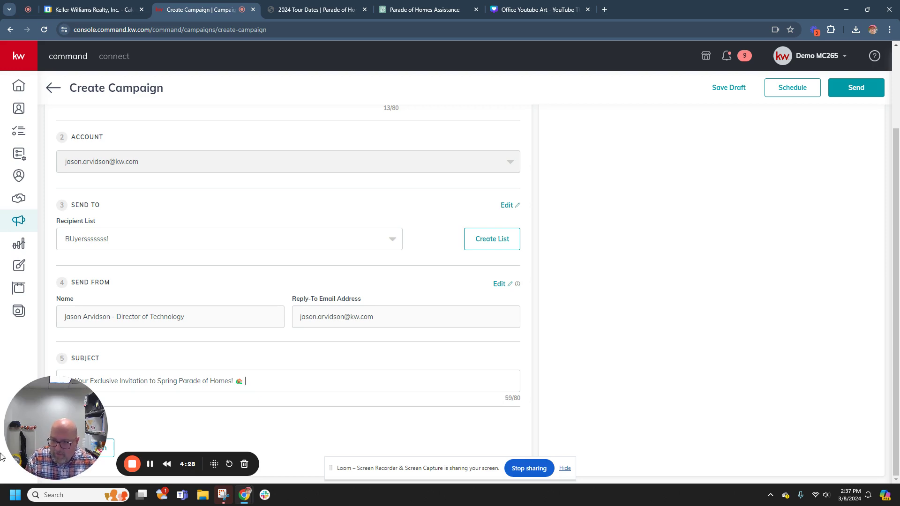
Attach the saved SPring Parade design template to the campaign, keeping the changes.
left_click(107, 453)
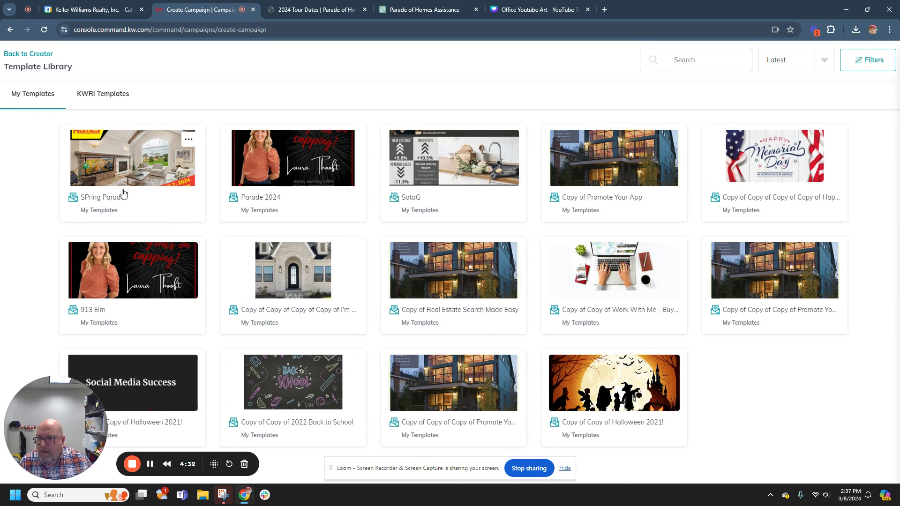
left_click(123, 194)
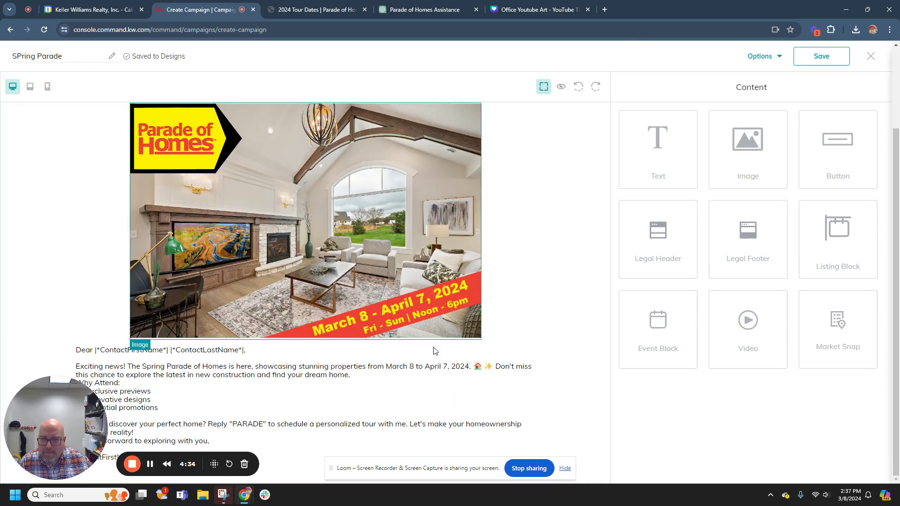
left_click(827, 64)
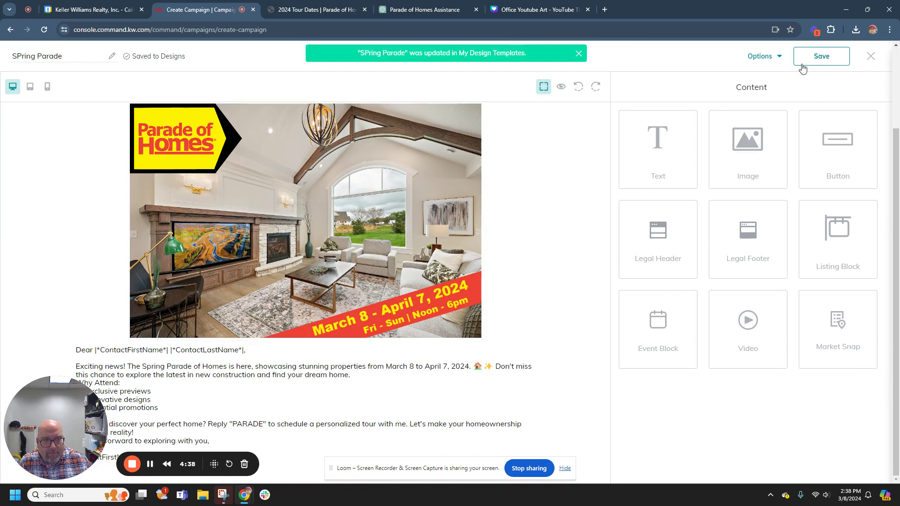
left_click(870, 57)
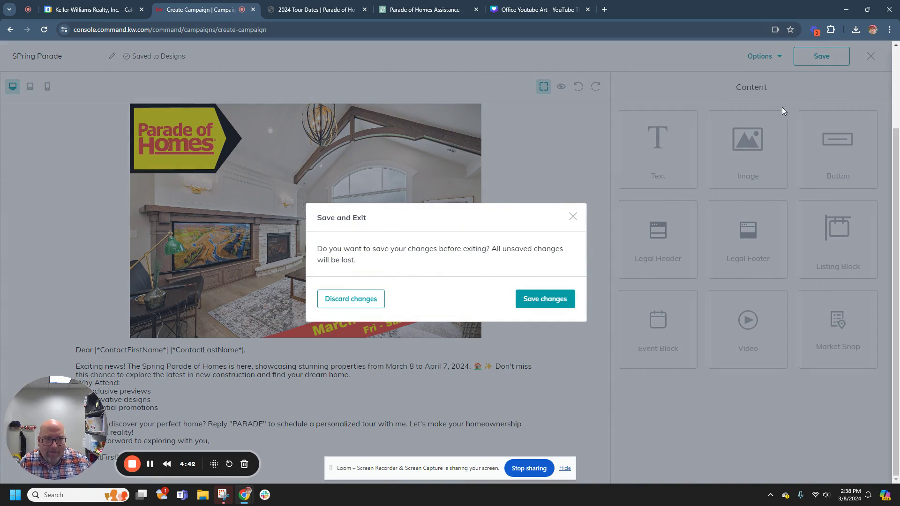
left_click(553, 299)
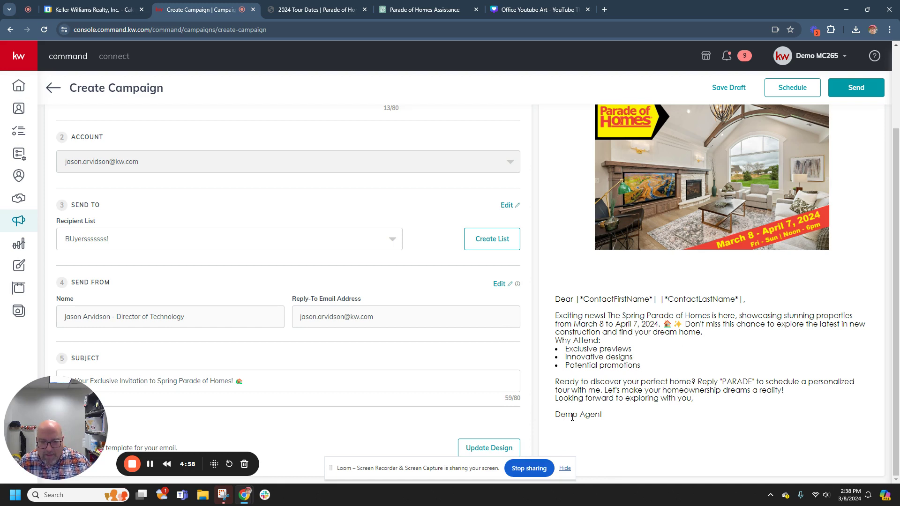
Open the Actions dropdown beside Email Preview to reveal the full preview and test-send options.
scroll(769, 417, "up", 2)
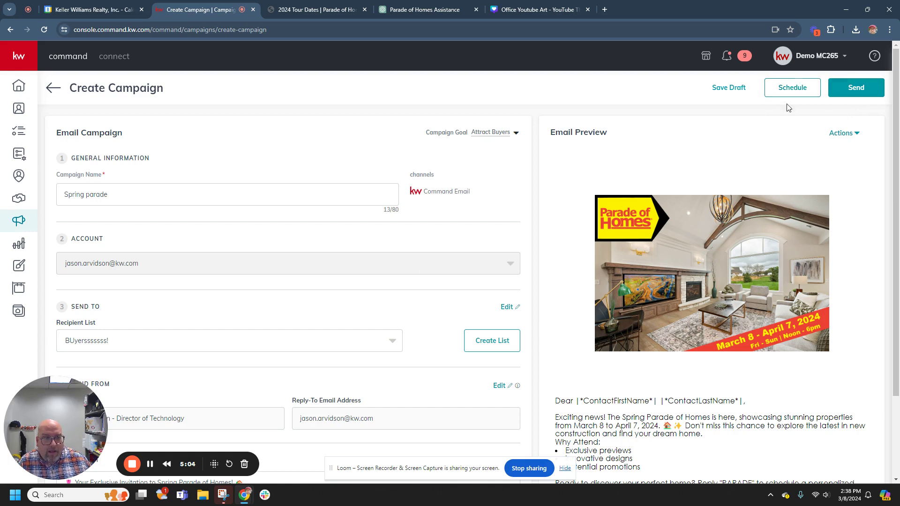
left_click(843, 136)
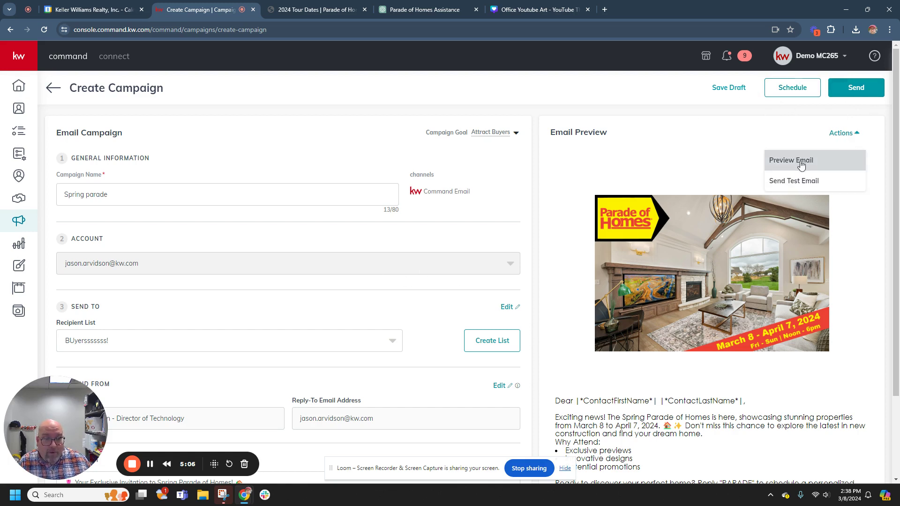